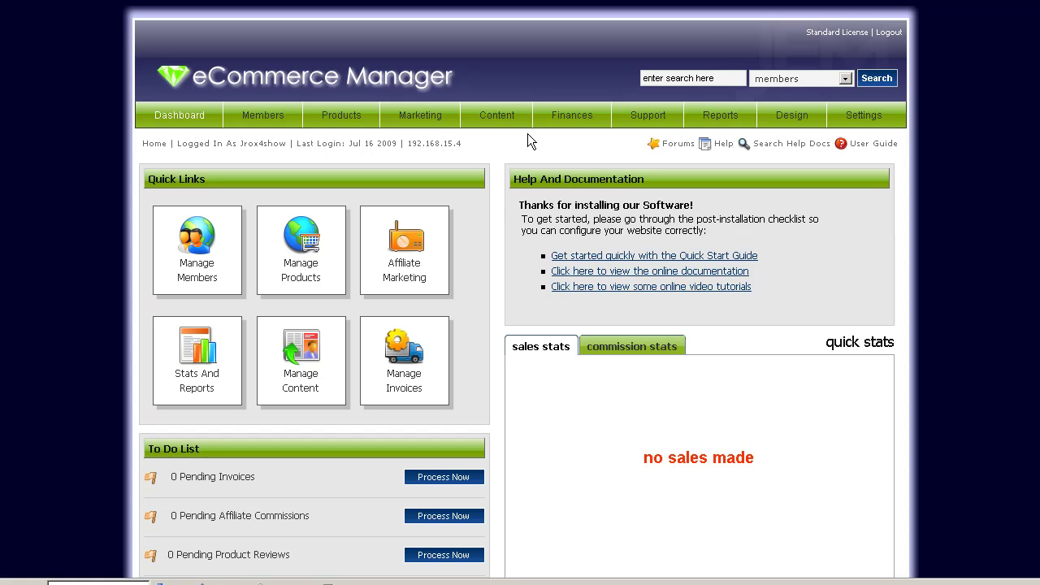
# Open the homepage article from Manage Content in the Update Content Article editor, showing 'Welcome To Our Store'
pyautogui.moveTo(501, 121)
pyautogui.moveTo(509, 144)
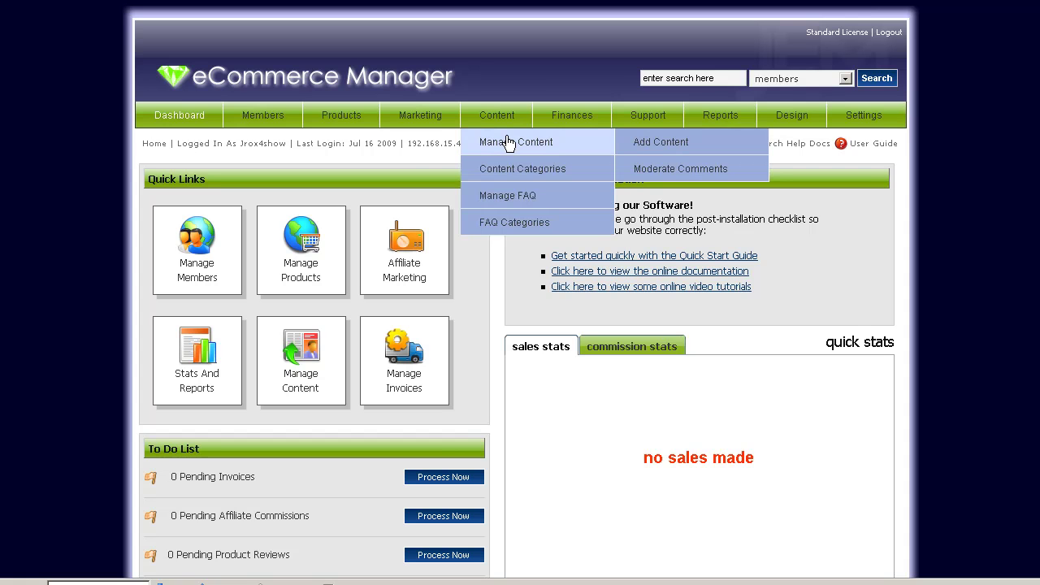
pyautogui.click(509, 143)
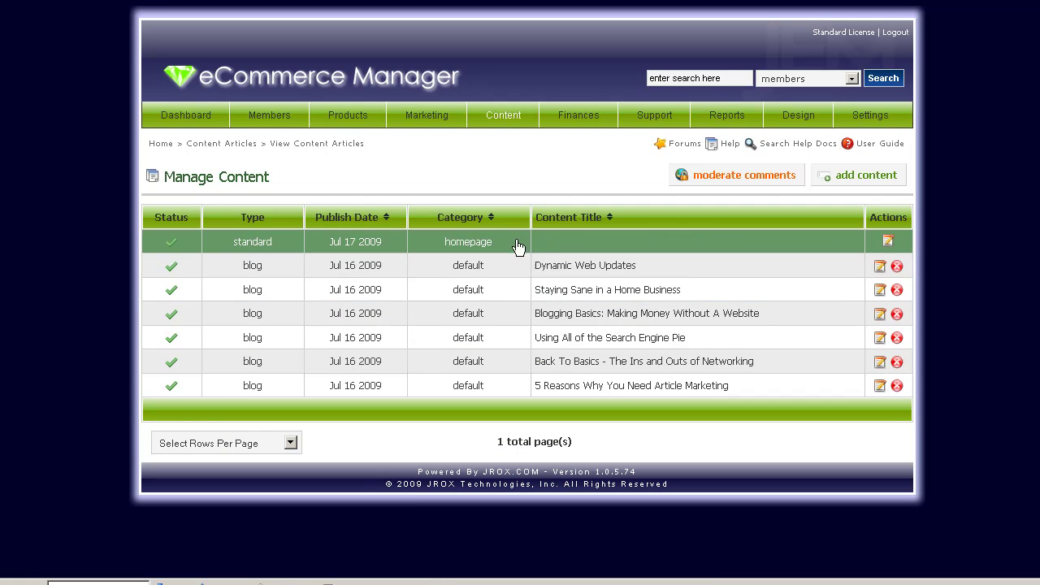
pyautogui.click(888, 242)
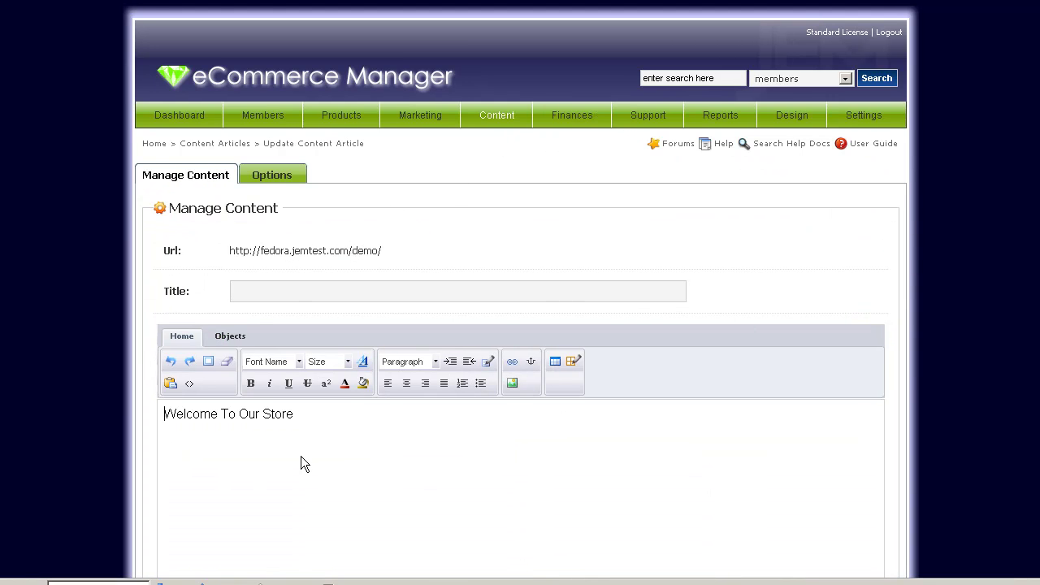
# View the storefront home page with its 'Welcome To Our Store' heading above the dell inspiron 15 listing
pyautogui.click(321, 436)
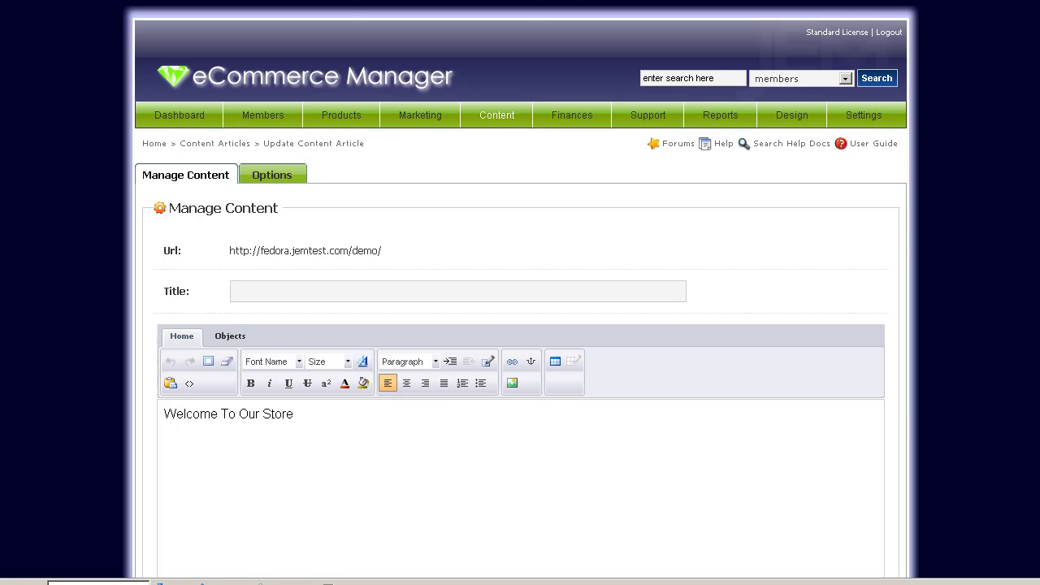
pyautogui.click(357, 1)
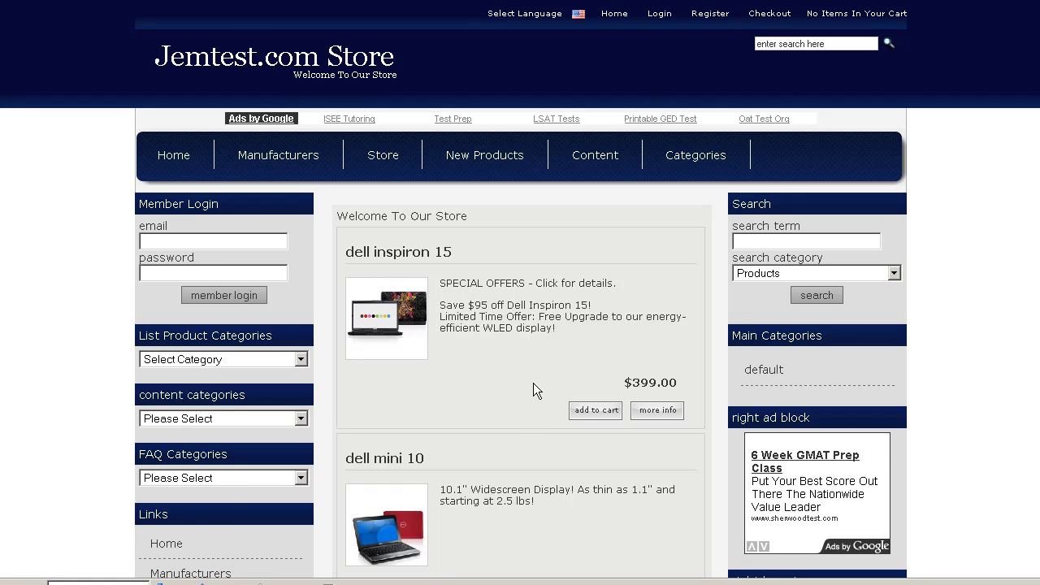
pyautogui.scroll(-2, 533, 383)
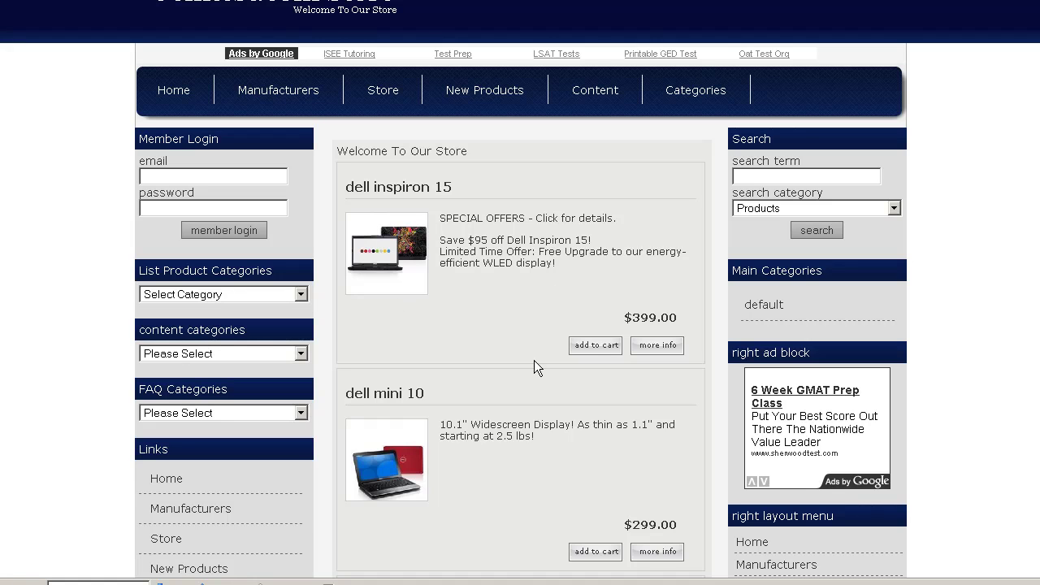
pyautogui.scroll(-2, 536, 375)
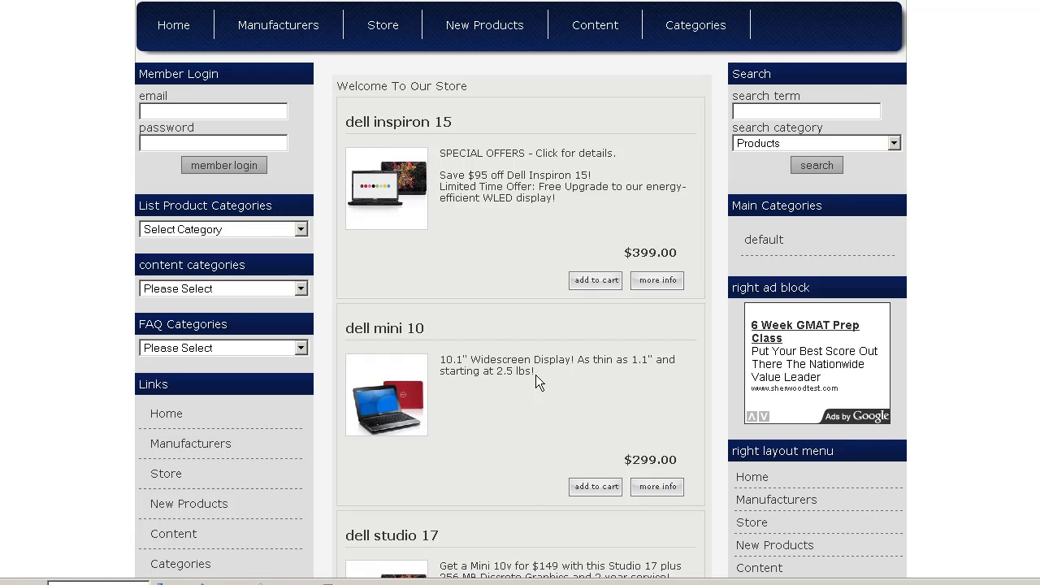
pyautogui.scroll(4, 536, 374)
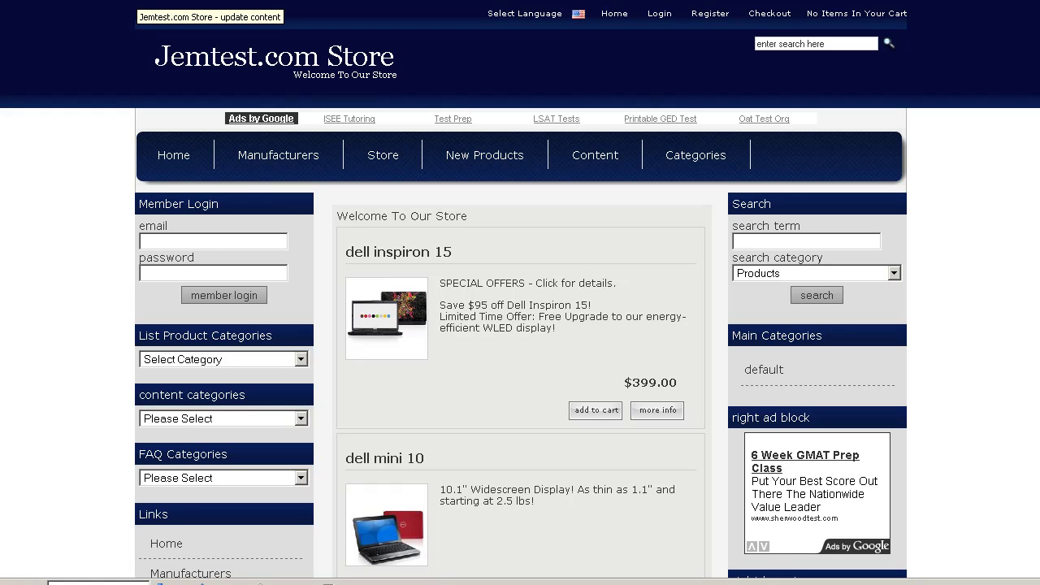
# Replace the homepage welcome line with 'Welcome To Our JEM Test Store!' and save the article
pyautogui.click(139, 5)
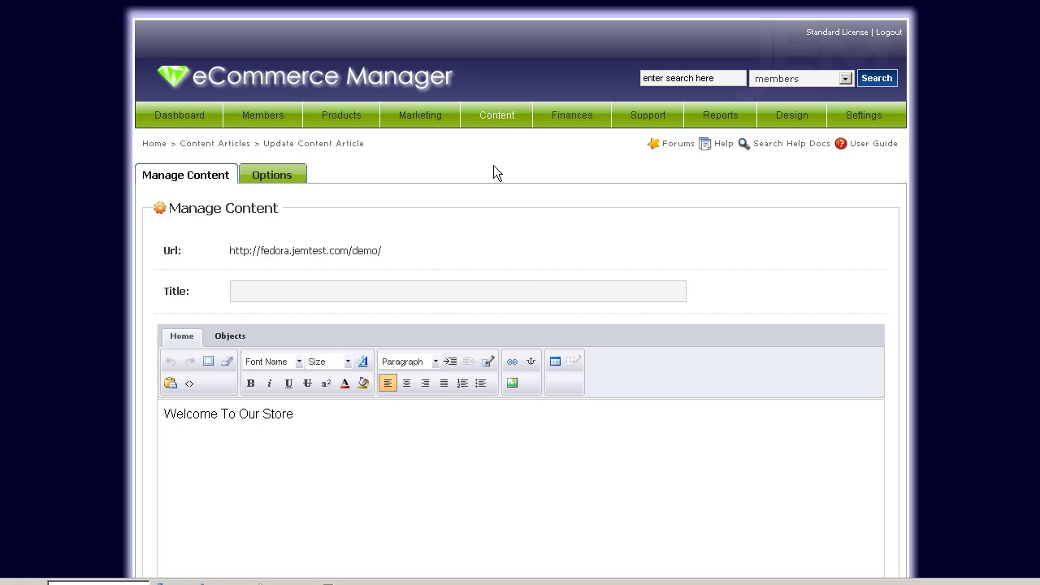
pyautogui.tripleClick(332, 418)
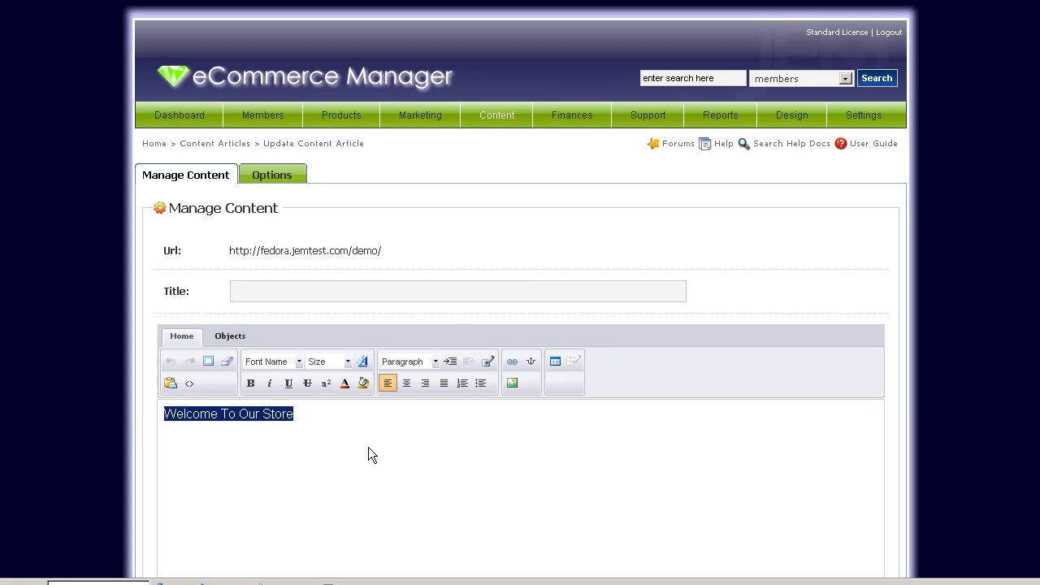
pyautogui.tripleClick(326, 422)
pyautogui.scroll(-3, 562, 457)
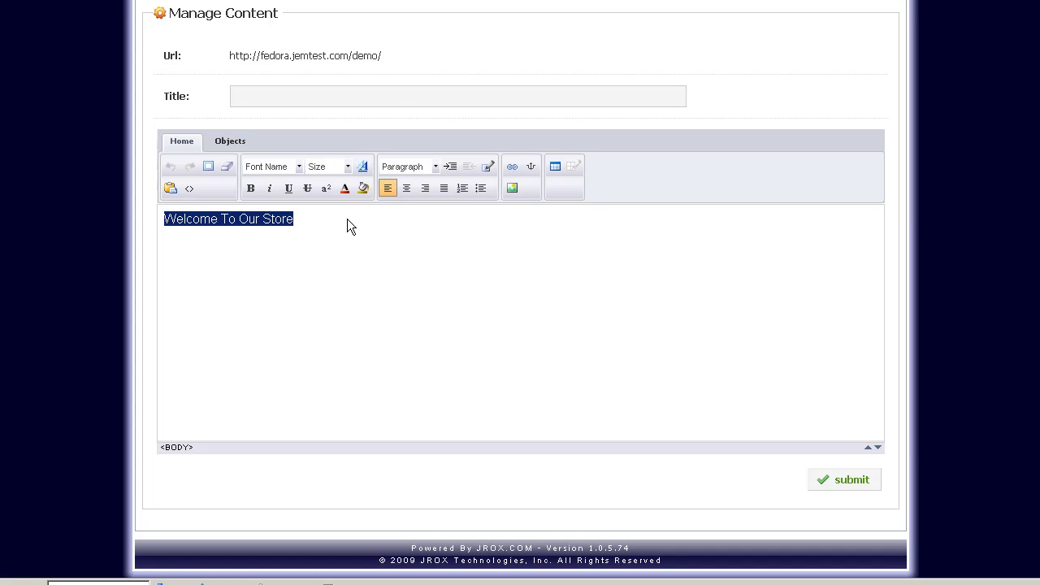
pyautogui.write('Welcome ')
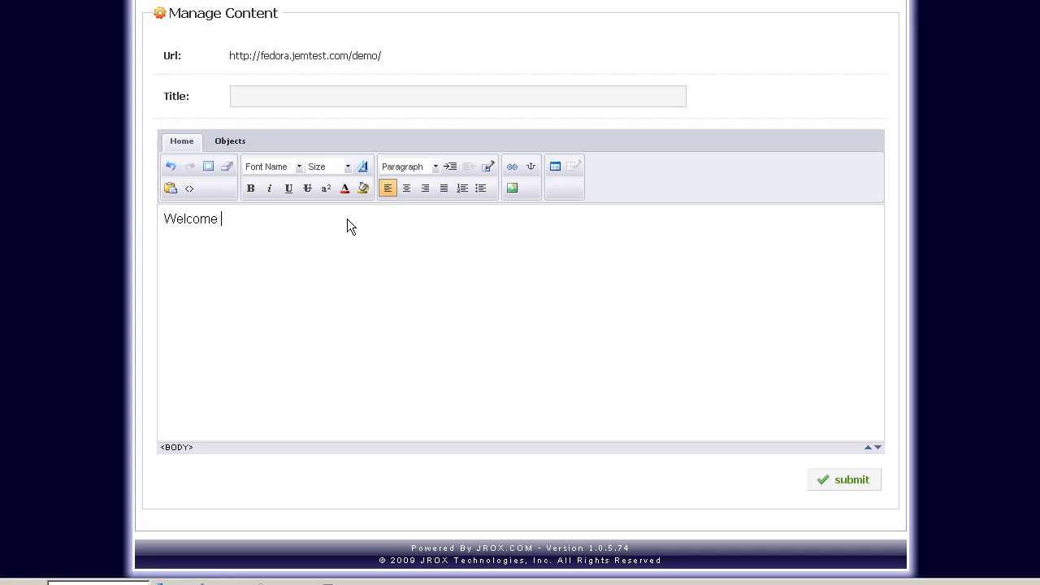
pyautogui.write('To Oure')
pyautogui.press('BackSpace')
pyautogui.press('BackSpace')
pyautogui.write('JEM Test')
pyautogui.click(863, 486)
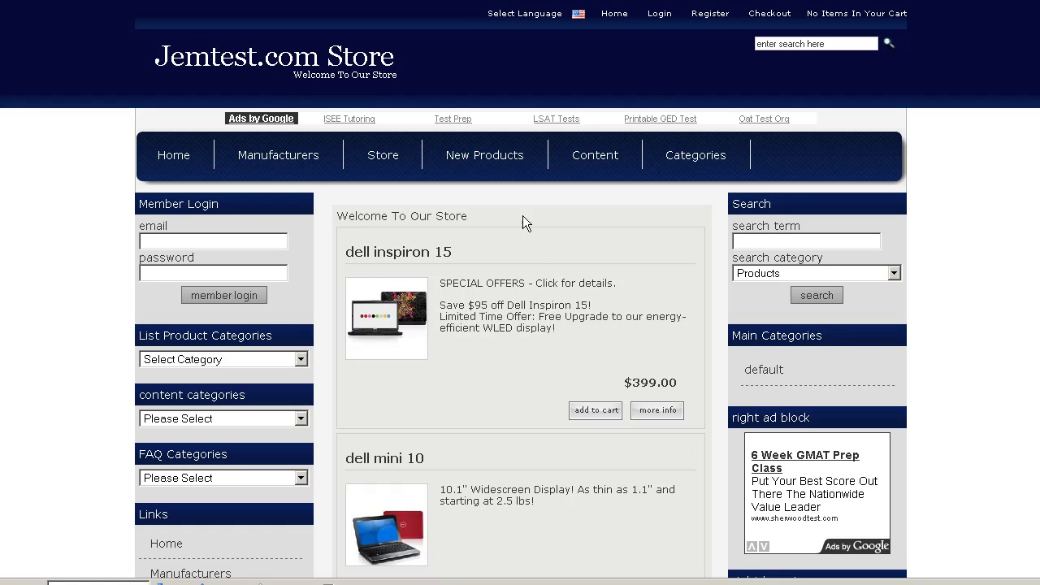
# Reload the storefront to confirm the new heading, then return to the editor's welcome line
pyautogui.press('F5')
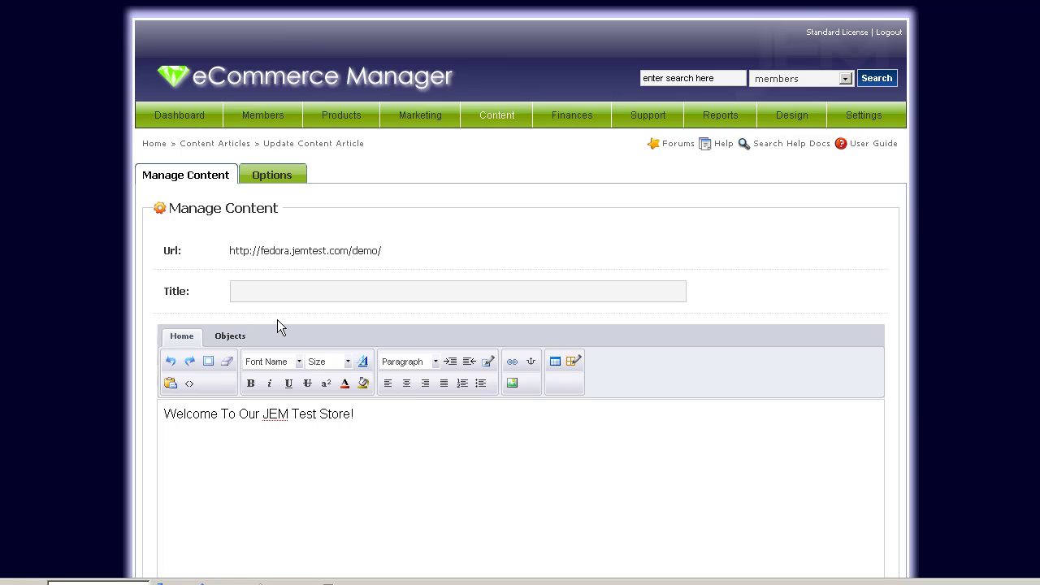
pyautogui.hotkey('ctrl', 'a')
pyautogui.click(522, 441)
pyautogui.scroll(-1, 522, 441)
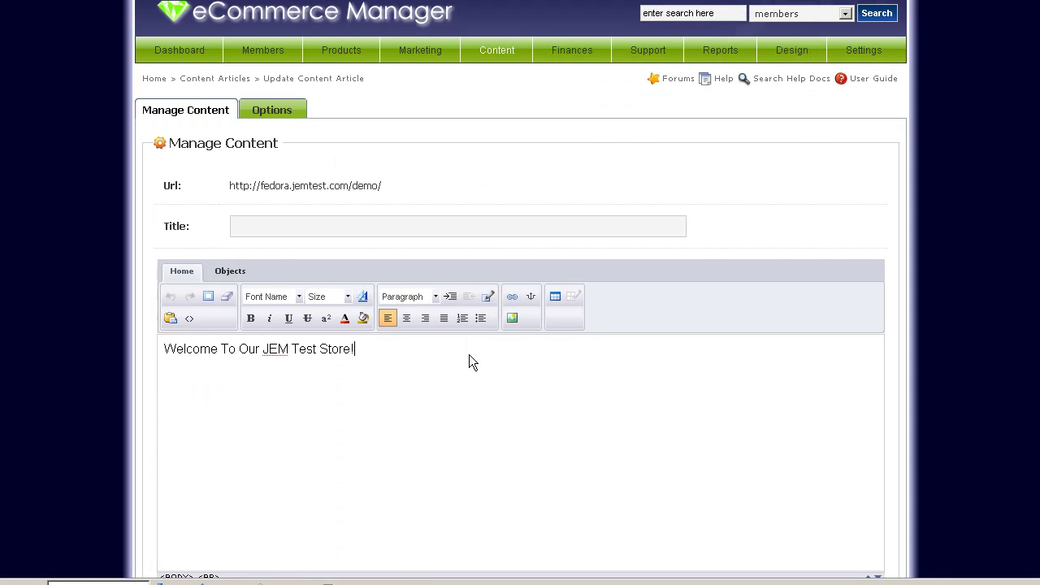
# Insert the home.png image from the site's stored images into the homepage article
pyautogui.click(512, 317)
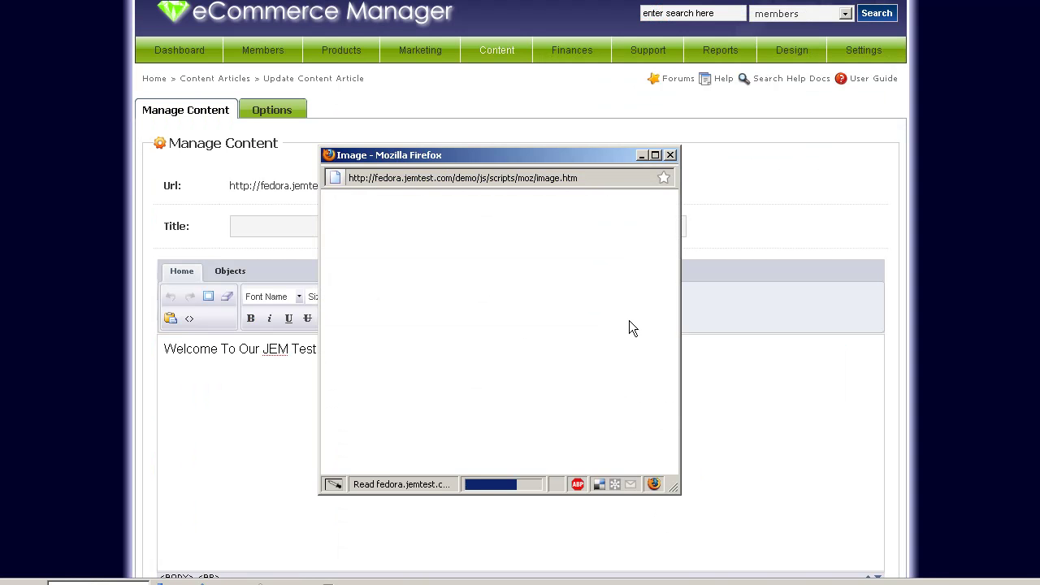
pyautogui.click(664, 203)
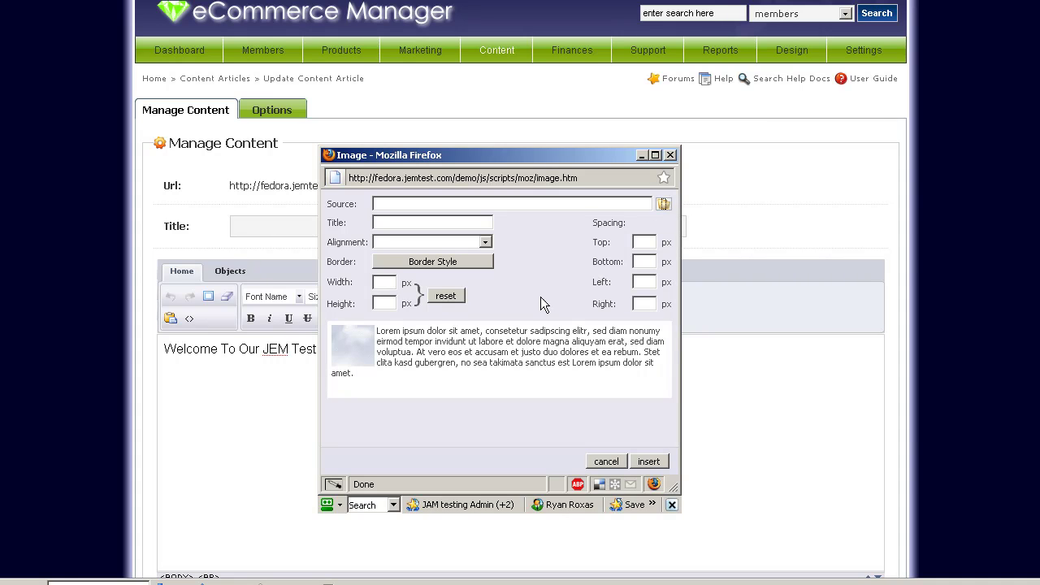
pyautogui.click(534, 201)
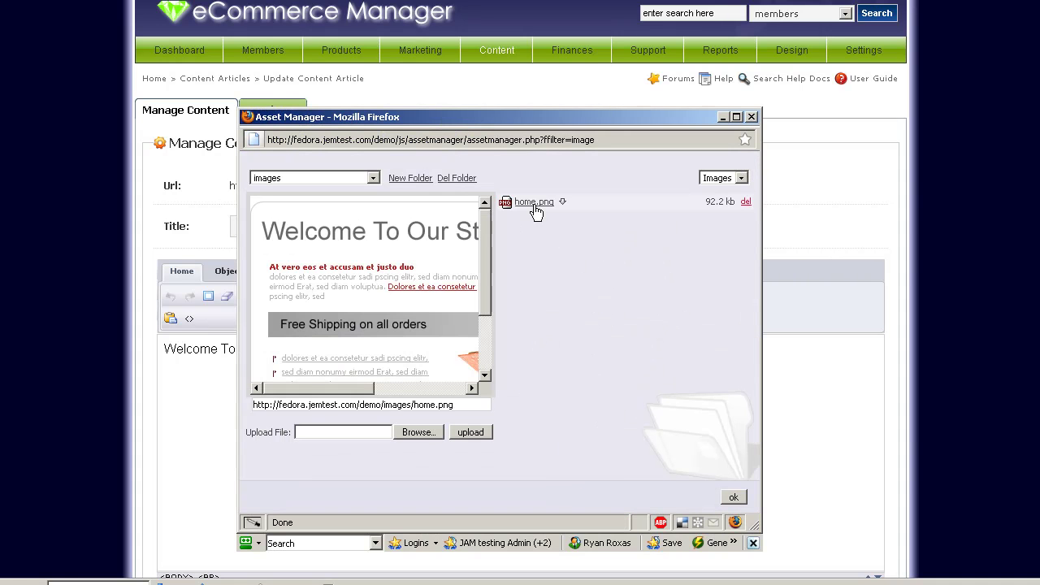
pyautogui.click(734, 498)
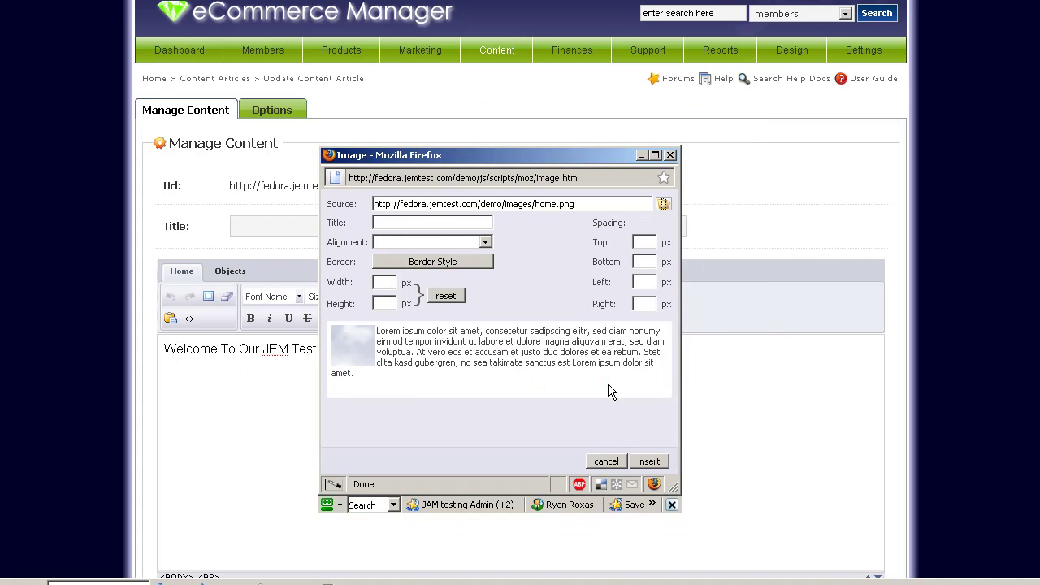
pyautogui.click(648, 462)
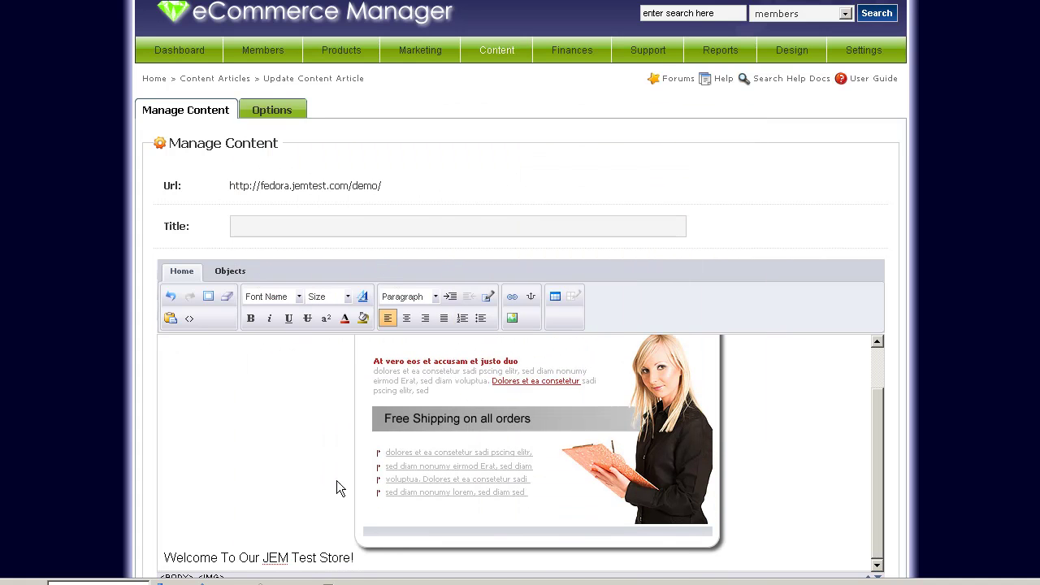
# Delete the 'Welcome To Our JEM Test Store!' line, centre the banner image, and save the content
pyautogui.click(357, 553)
pyautogui.click(218, 558)
pyautogui.moveTo(220, 551); pyautogui.dragTo(353, 552)
pyautogui.press('Delete')
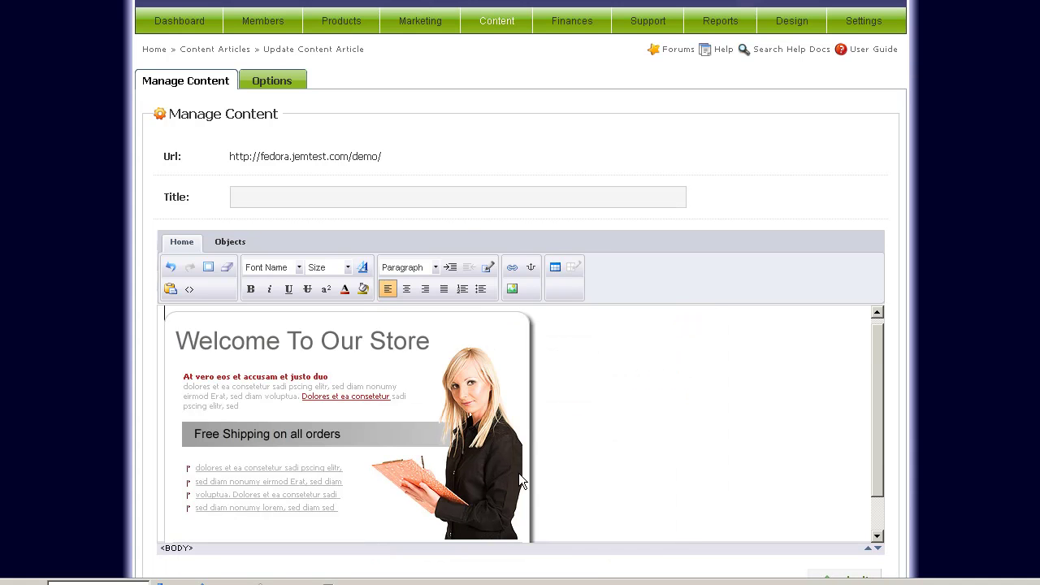
pyautogui.click(411, 295)
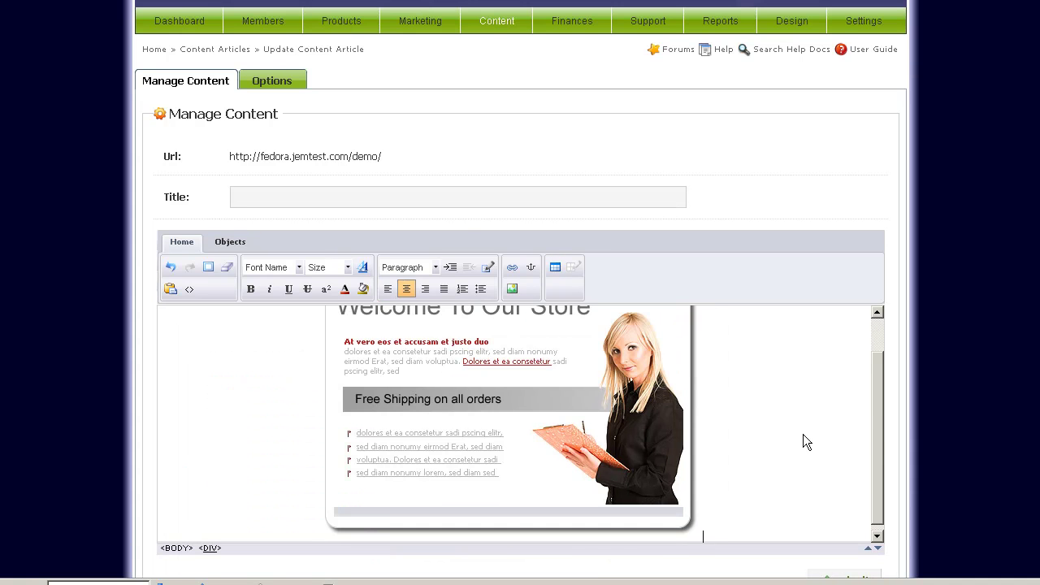
pyautogui.scroll(-3, 937, 491)
pyautogui.click(852, 469)
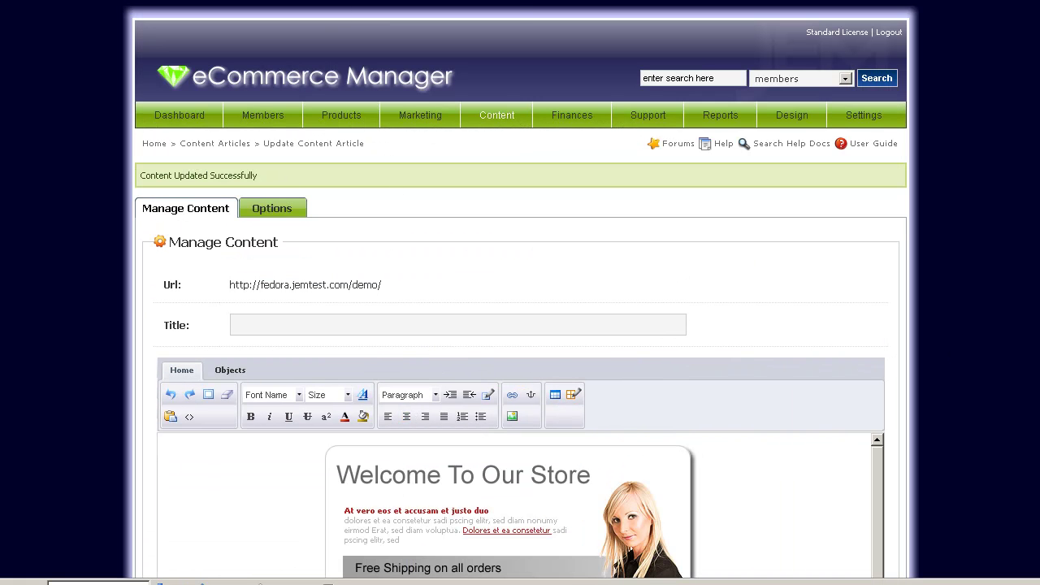
pyautogui.hotkey('alt', 'Tab')
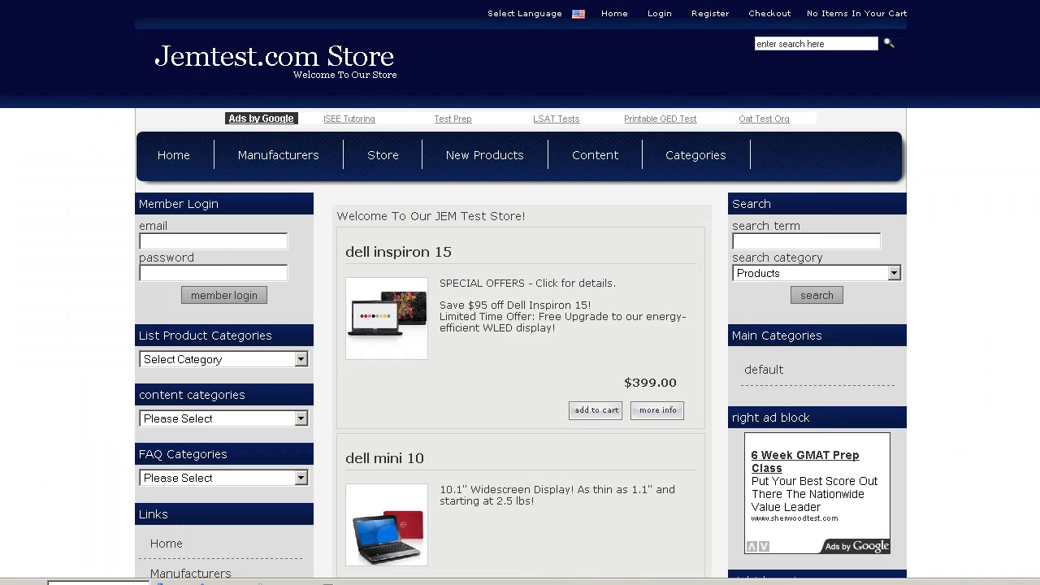
pyautogui.press('F5')
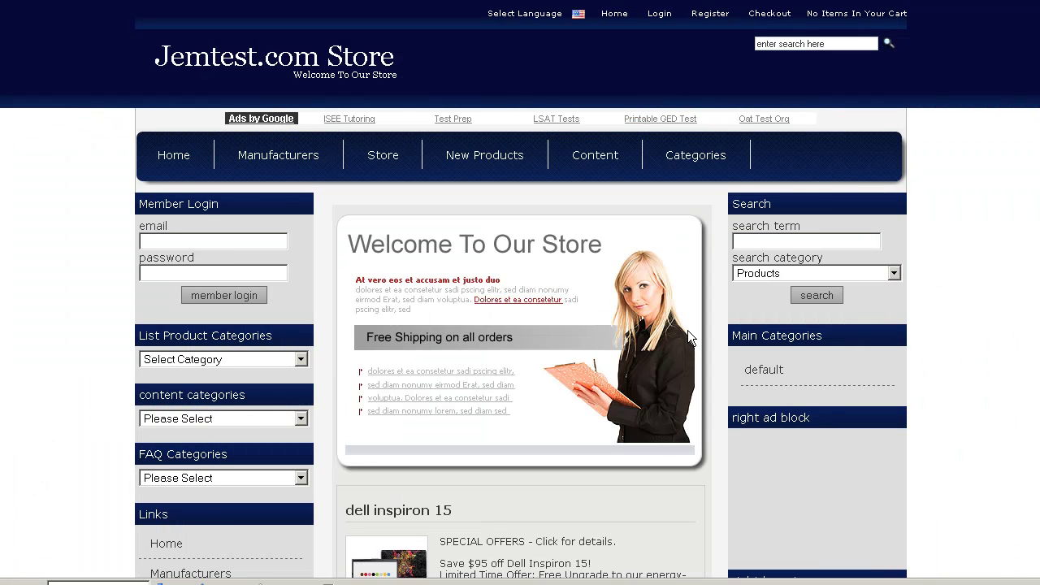
pyautogui.scroll(-5, 537, 420)
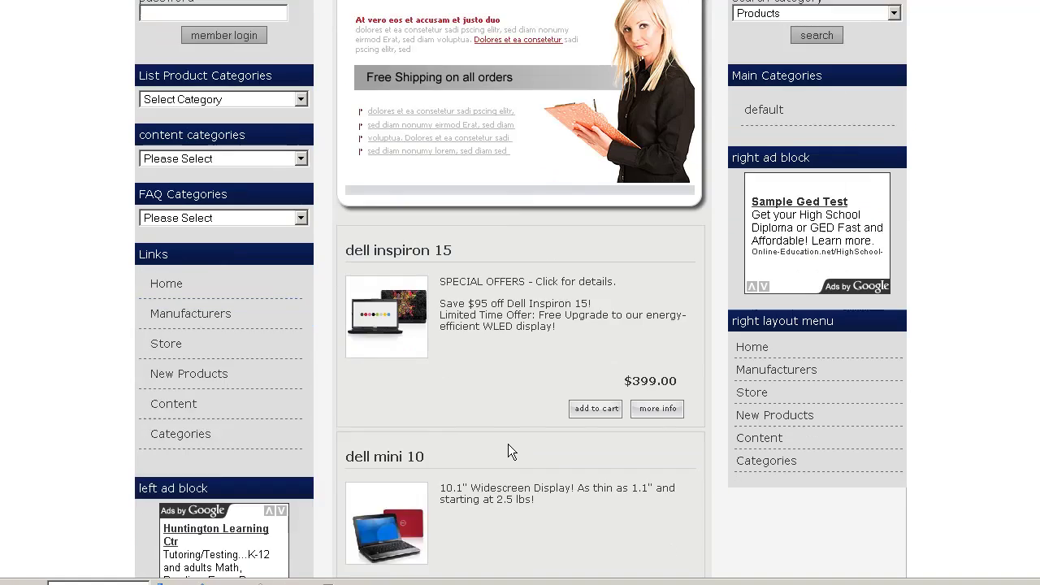
pyautogui.scroll(5, 508, 447)
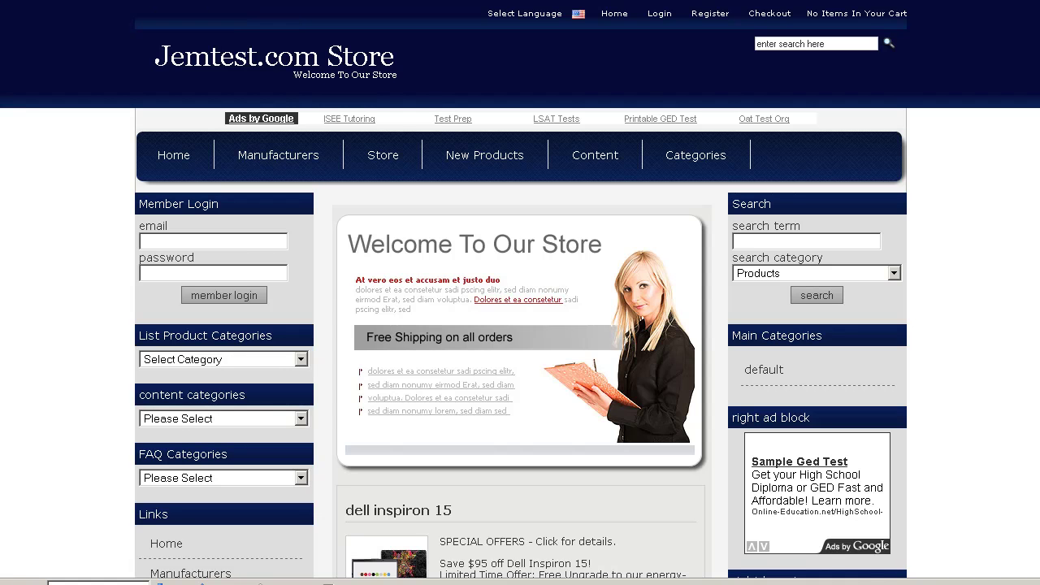
pyautogui.click(155, 7)
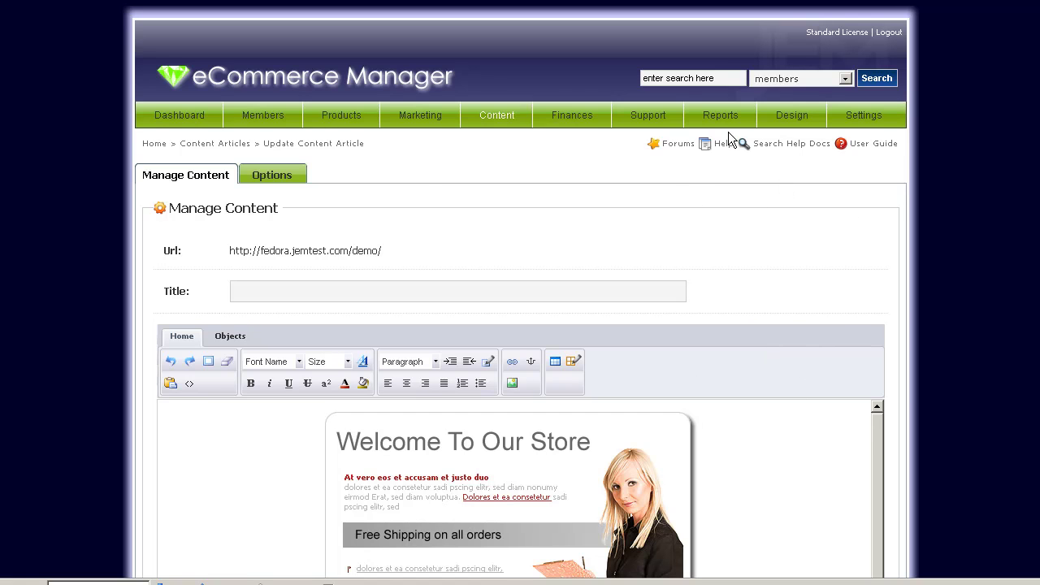
# Set the Site Layout Default Home Page to 'homepage' and save the layout options
pyautogui.moveTo(776, 121)
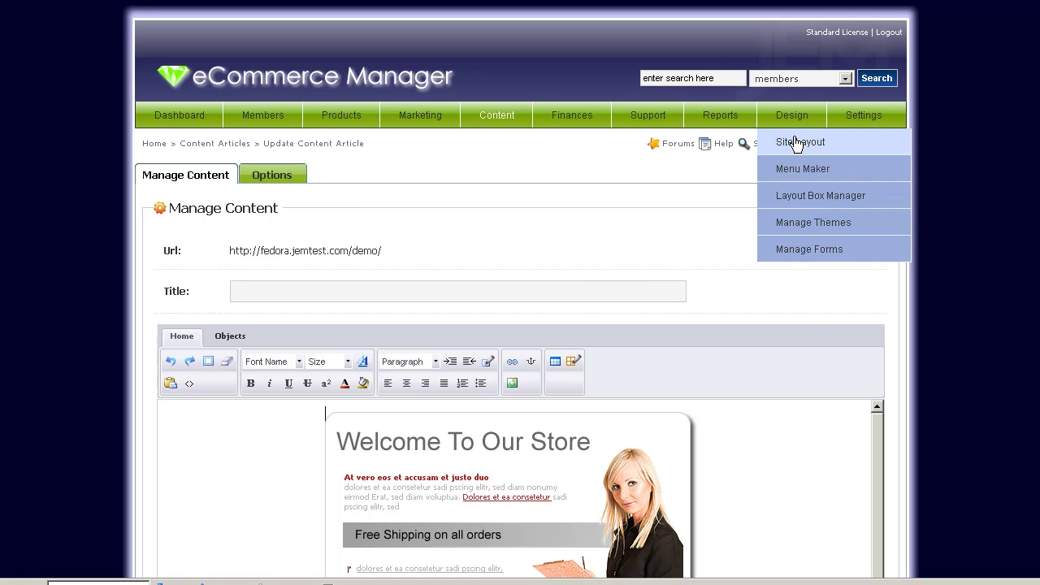
pyautogui.click(796, 144)
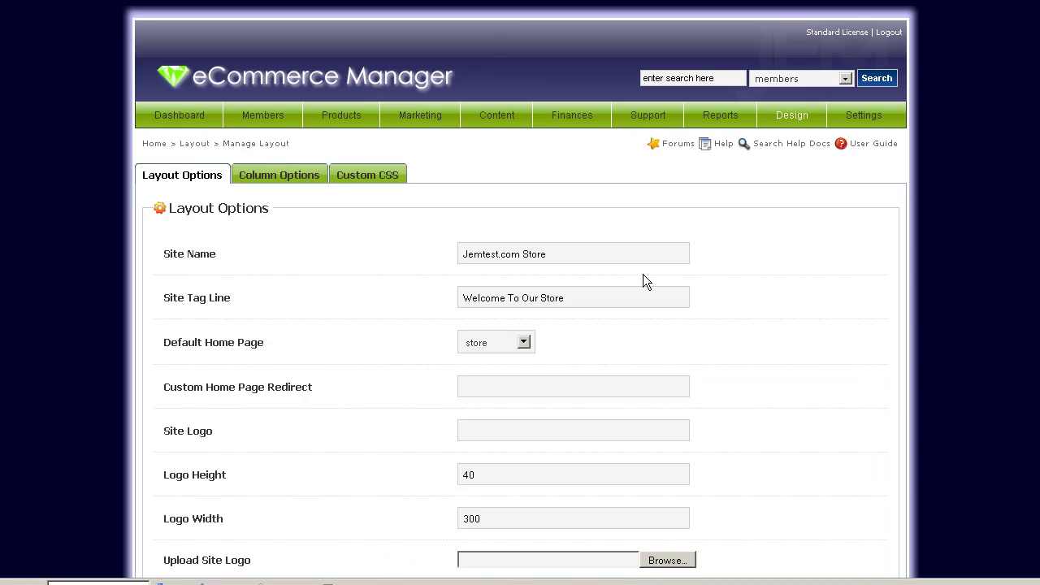
pyautogui.moveTo(231, 349)
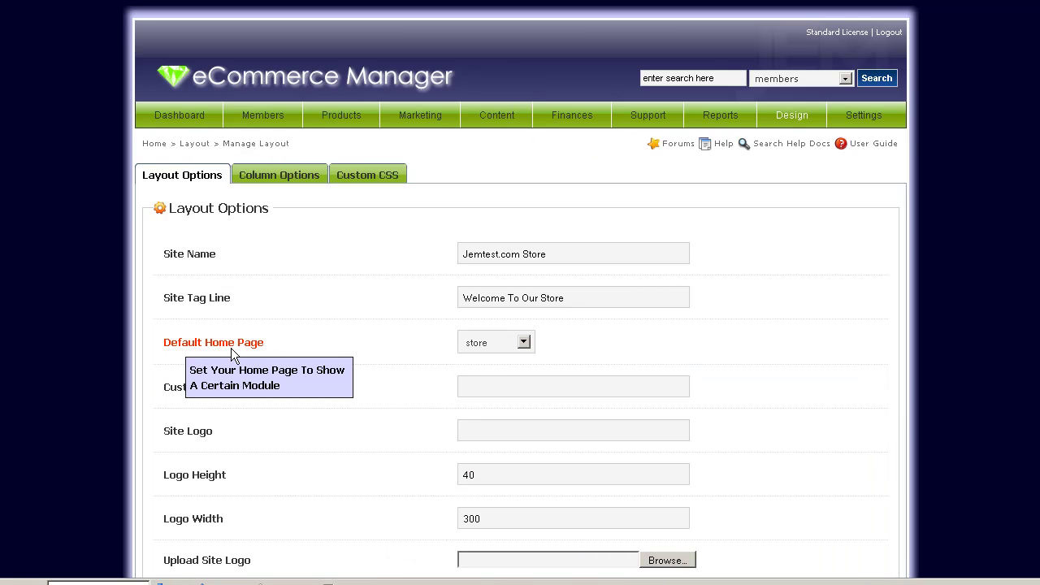
pyautogui.click(501, 345)
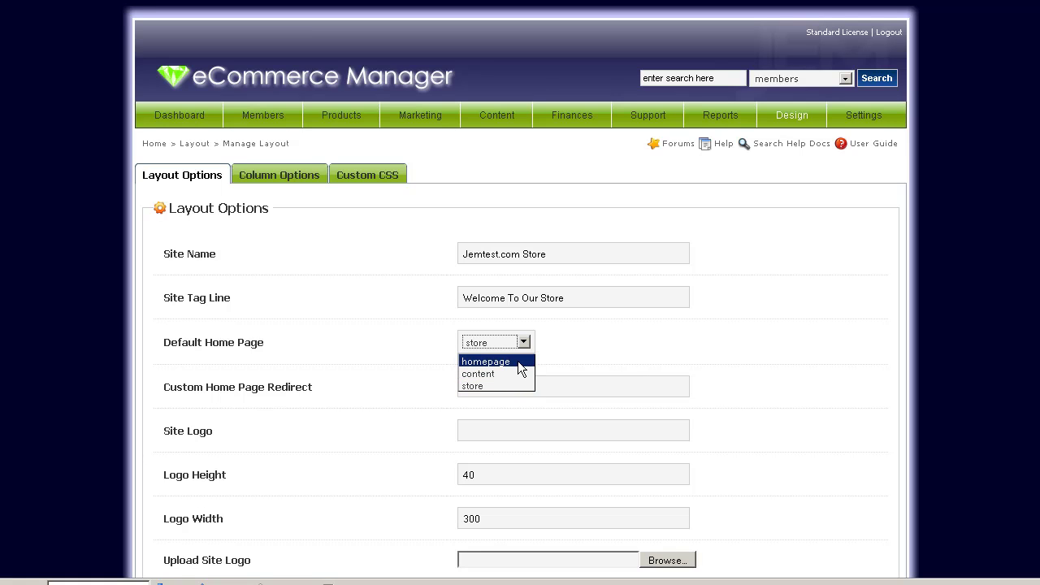
pyautogui.click(519, 362)
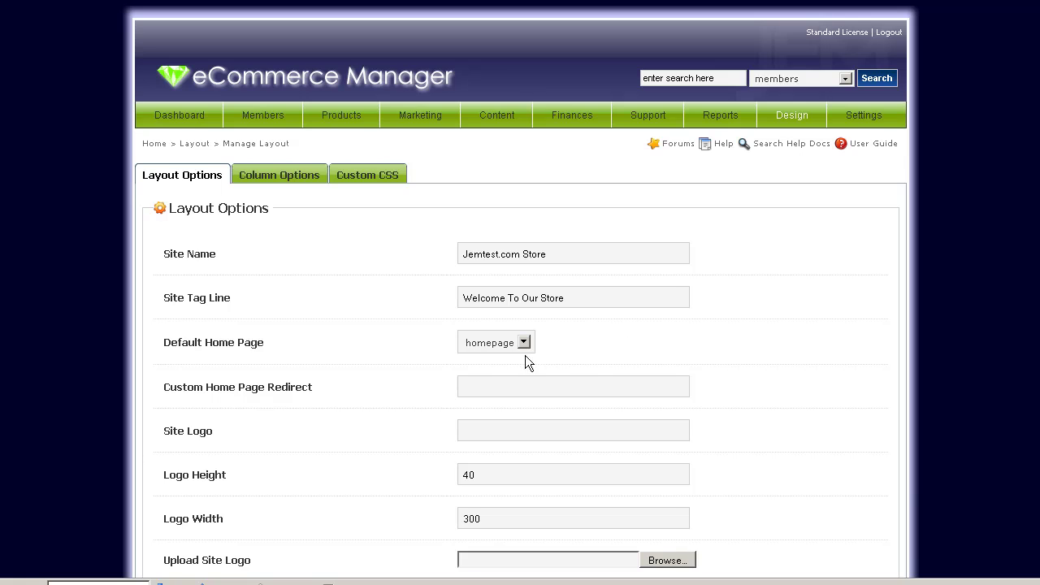
pyautogui.scroll(-3, 901, 474)
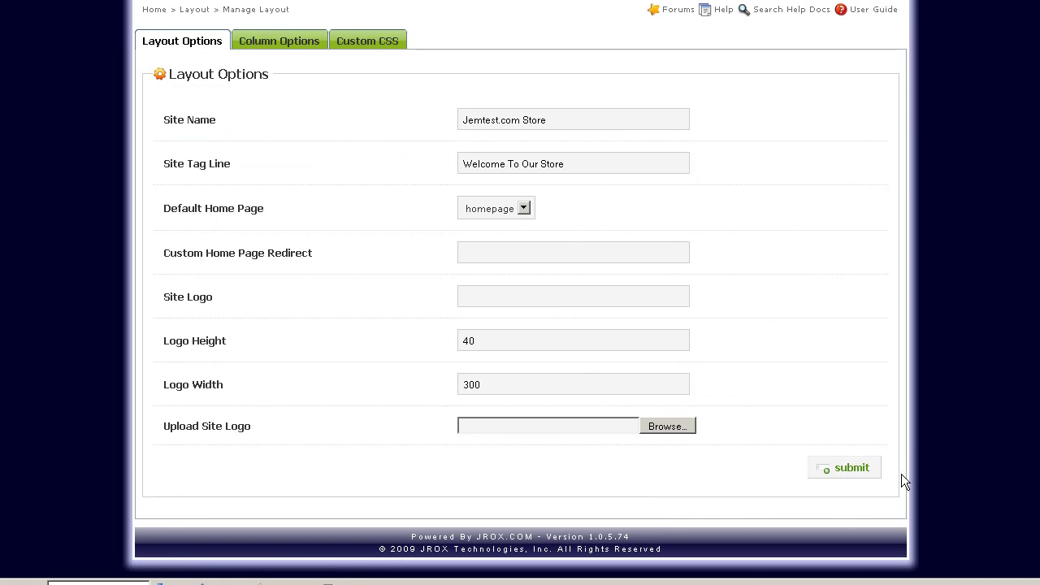
pyautogui.click(853, 474)
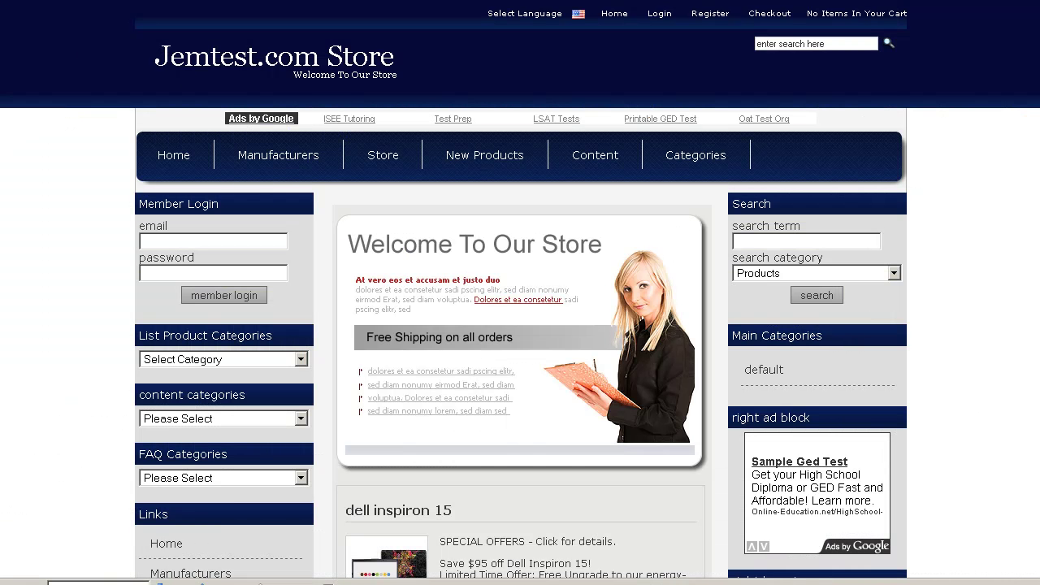
# Reload the storefront to confirm it shows only the home.png banner, without the dell inspiron 15 listing
pyautogui.press('F5')
pyautogui.scroll(-3, 987, 314)
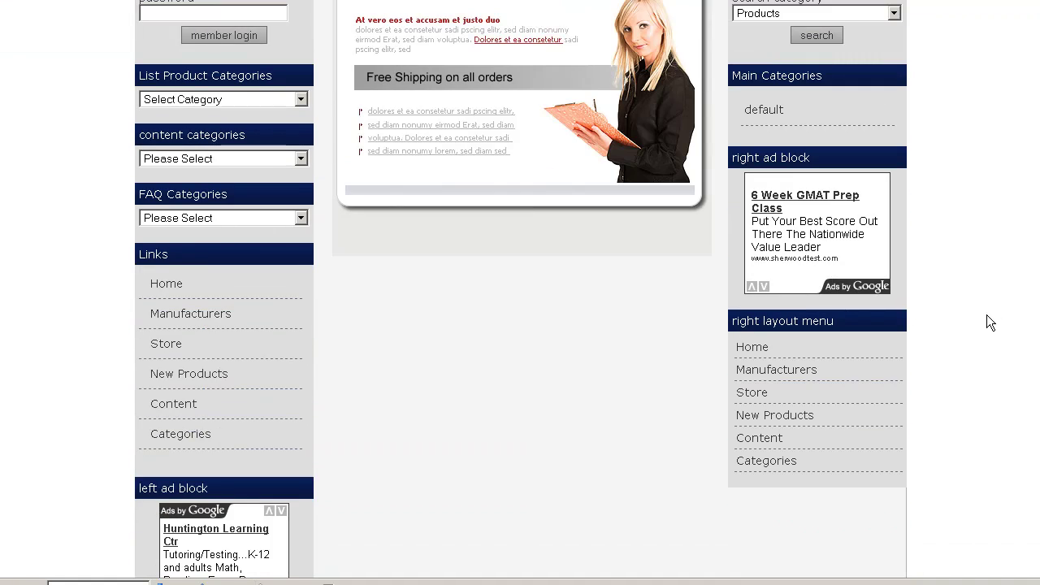
pyautogui.scroll(-2, 568, 402)
pyautogui.scroll(5, 569, 396)
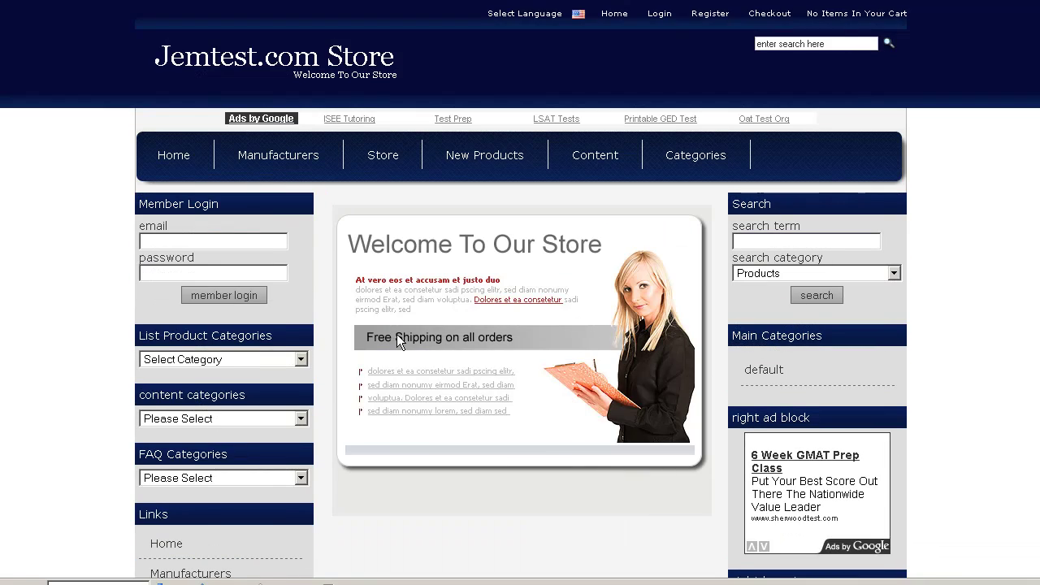
pyautogui.scroll(-1, 516, 381)
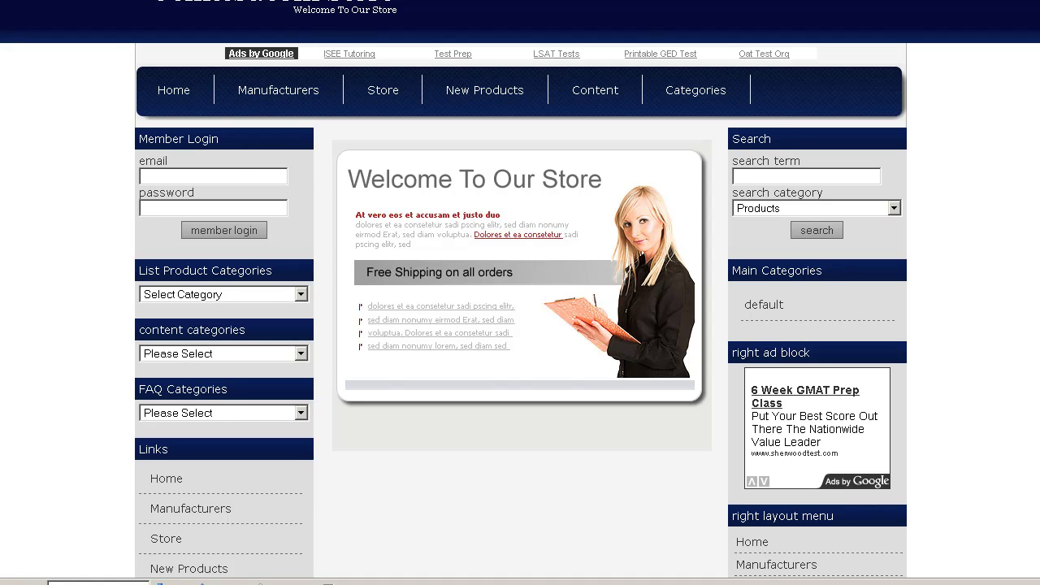
# Set both the Home Page left and right columns to 'hide' in Column Options and save
pyautogui.scroll(1, 520, 325)
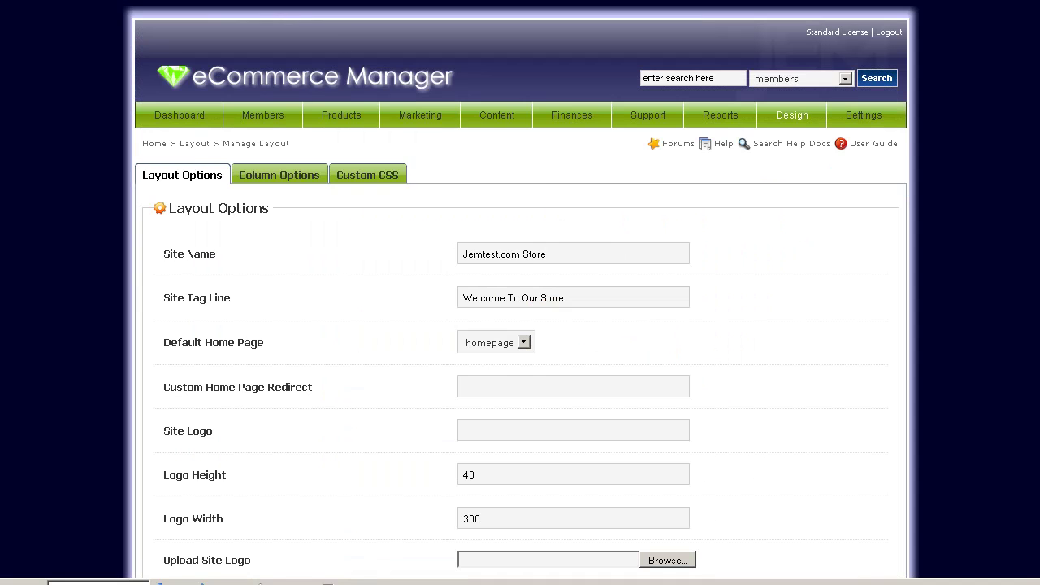
pyautogui.click(252, 174)
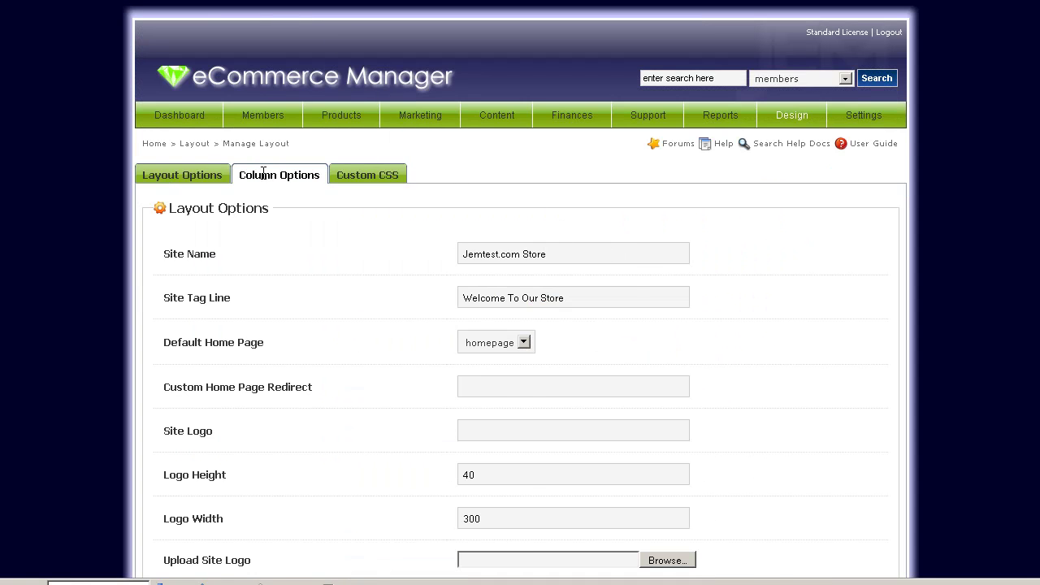
pyautogui.scroll(-3, 446, 341)
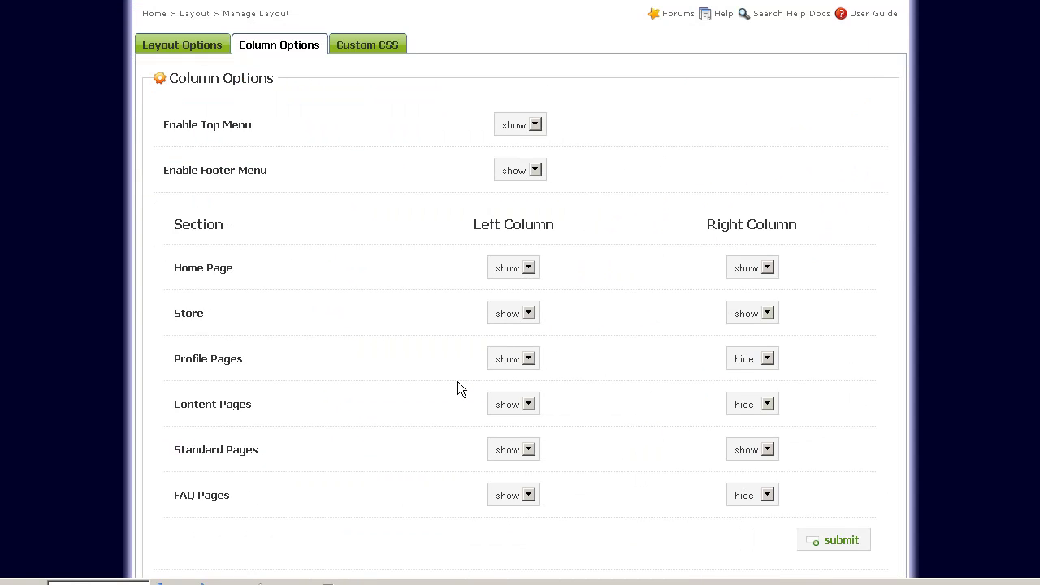
pyautogui.click(511, 268)
pyautogui.click(522, 298)
pyautogui.moveTo(216, 268)
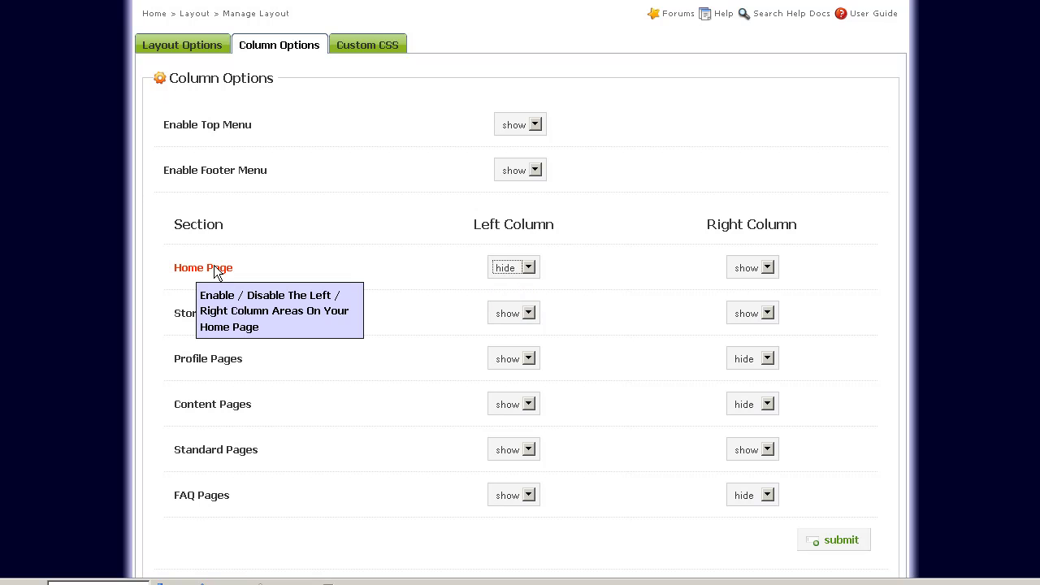
pyautogui.click(765, 268)
pyautogui.click(763, 298)
pyautogui.click(830, 540)
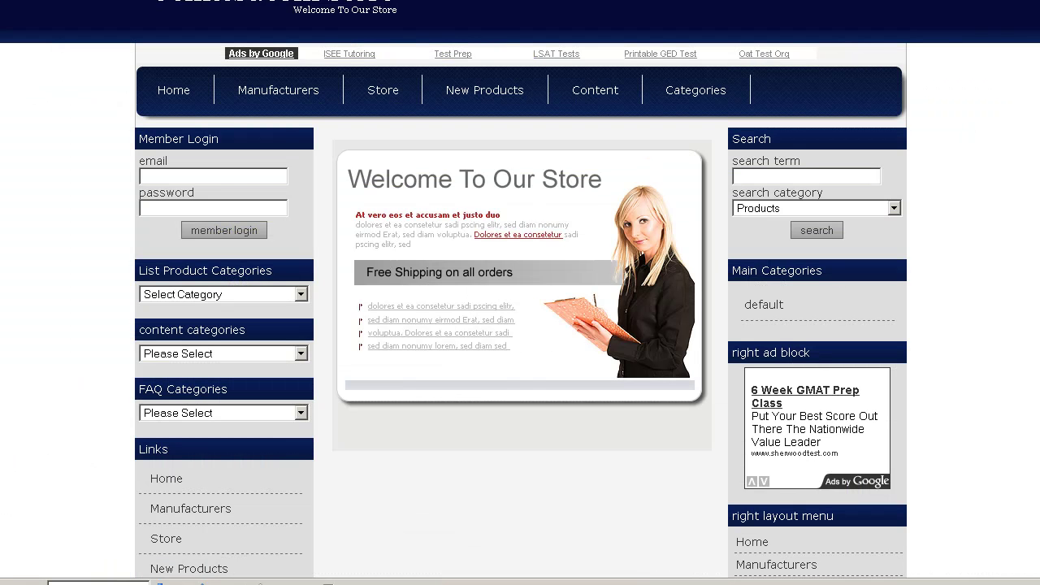
# Reload the storefront to see the full-width home page banner without side columns
pyautogui.press('F5')
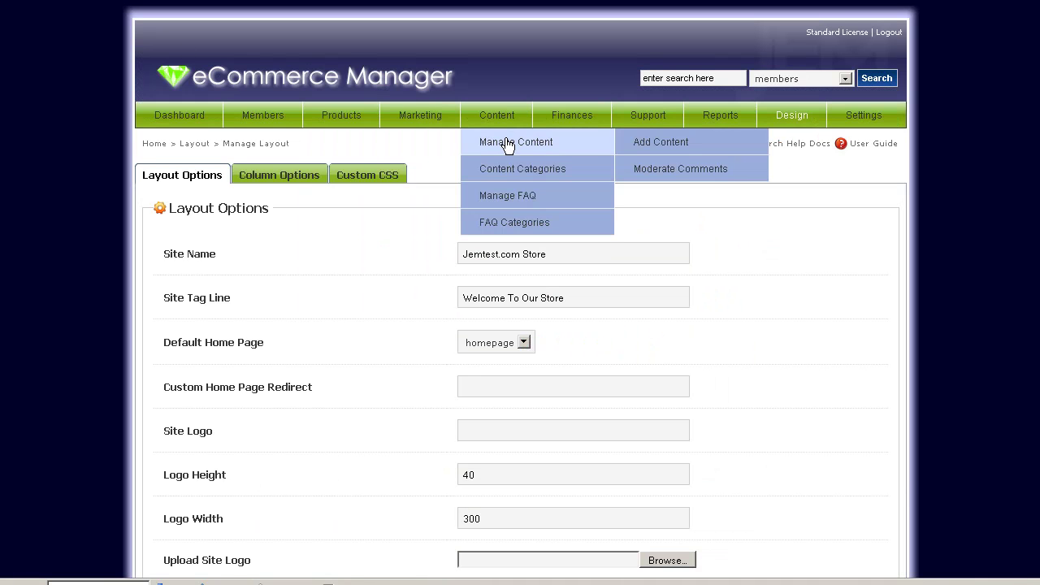
# Edit the homepage article and type 'Welcome To Home Page' below the banner image, followed by blank lines
pyautogui.click(507, 145)
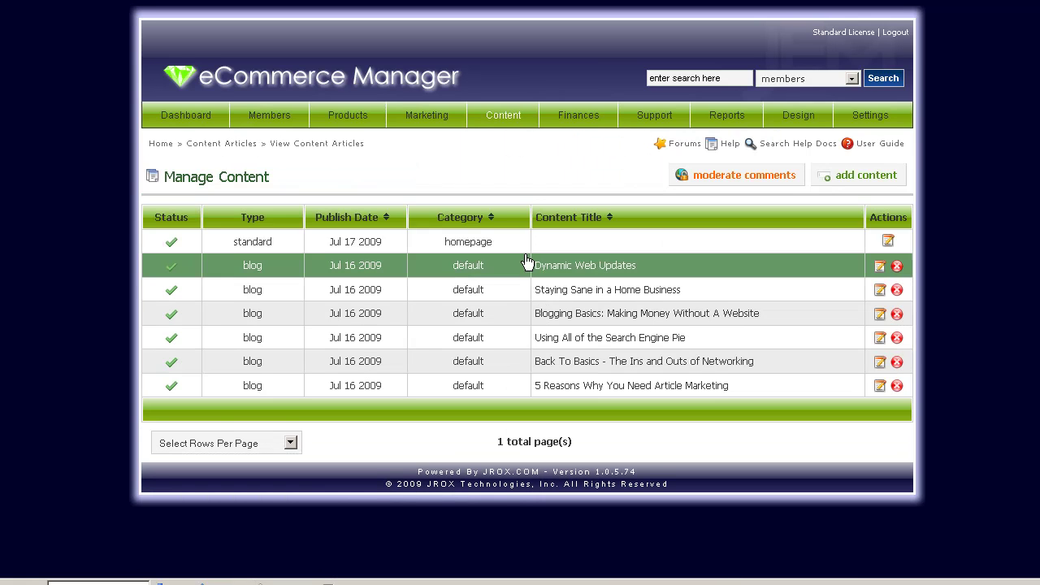
pyautogui.click(888, 243)
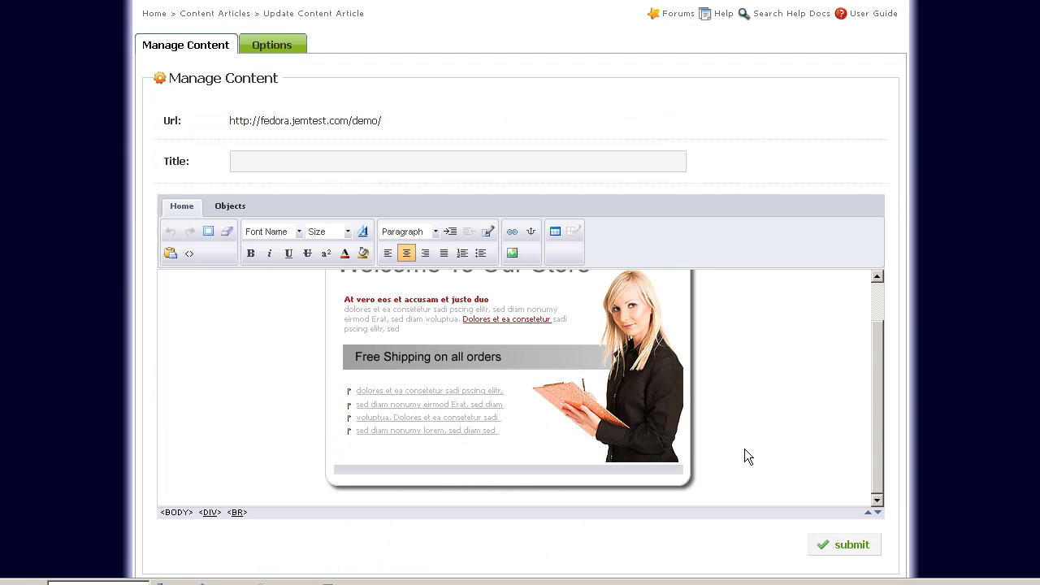
pyautogui.press('Return')
pyautogui.press('Return')
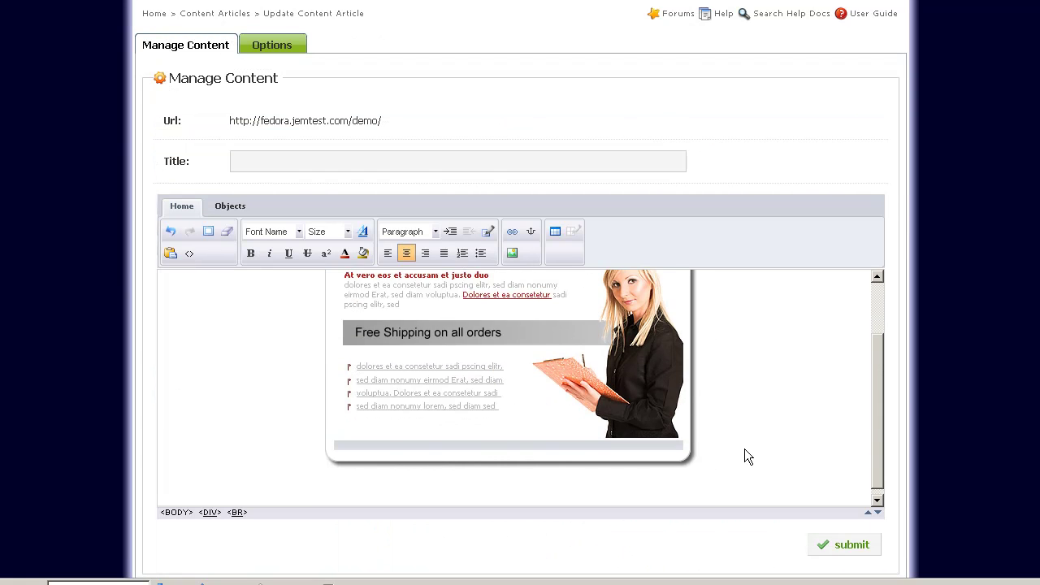
pyautogui.write('Welcome To Home Page')
pyautogui.press('Return')
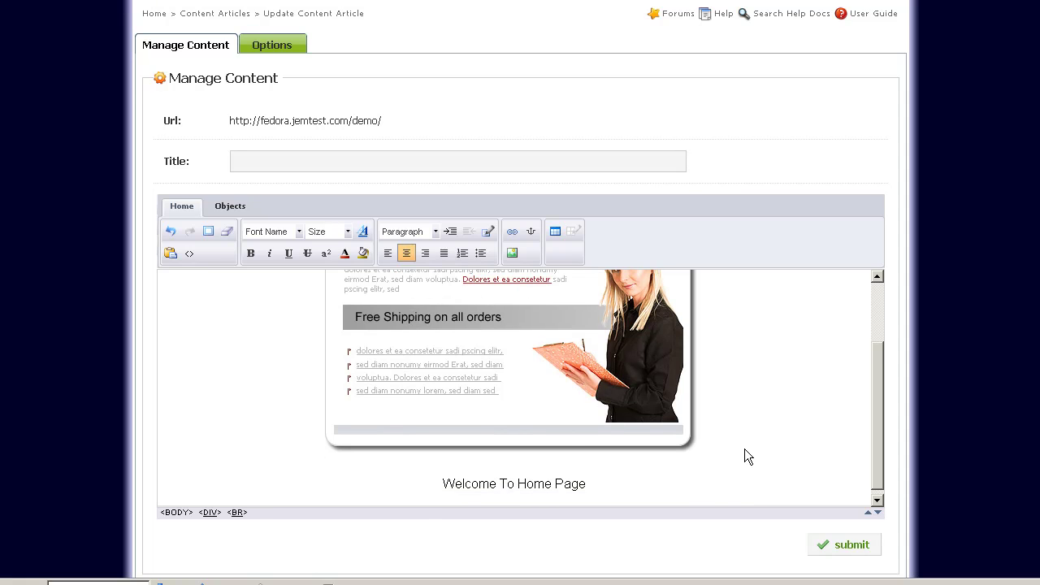
pyautogui.press('Return')
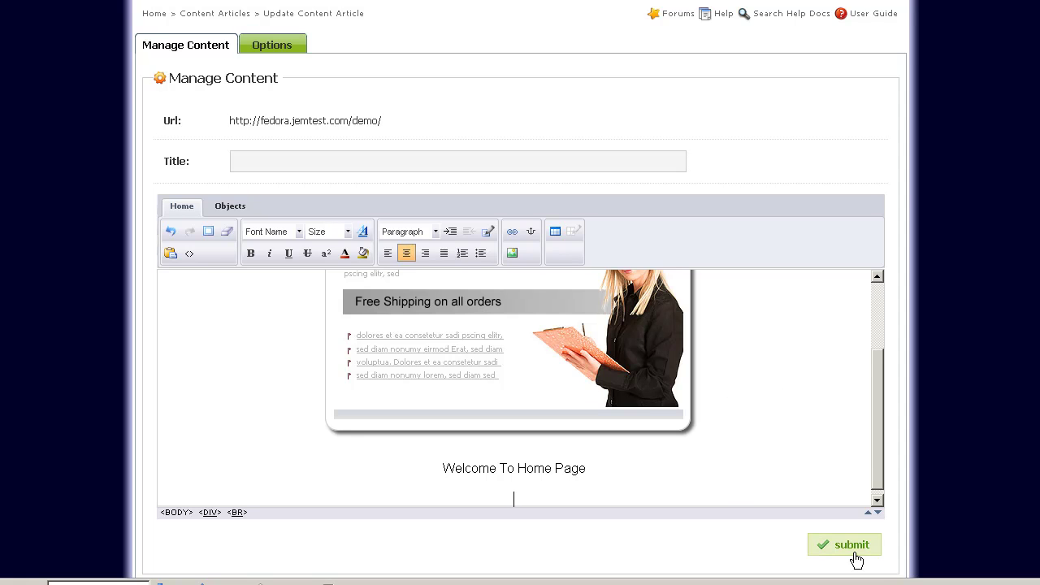
# Reload the storefront to confirm 'Welcome To Home Page' appears centred beneath the home.png banner
pyautogui.scroll(3, 614, 244)
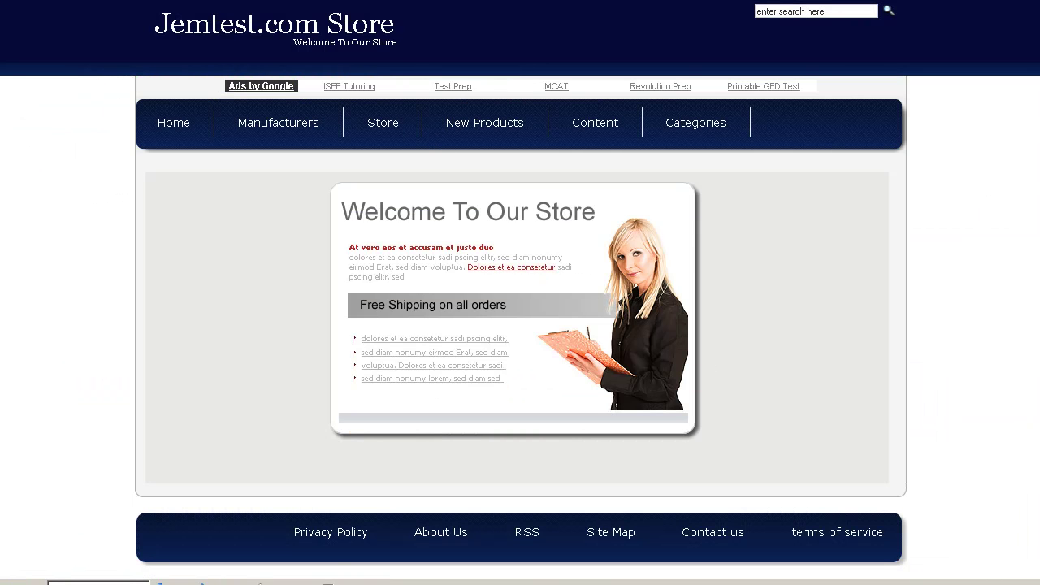
pyautogui.press('F5')
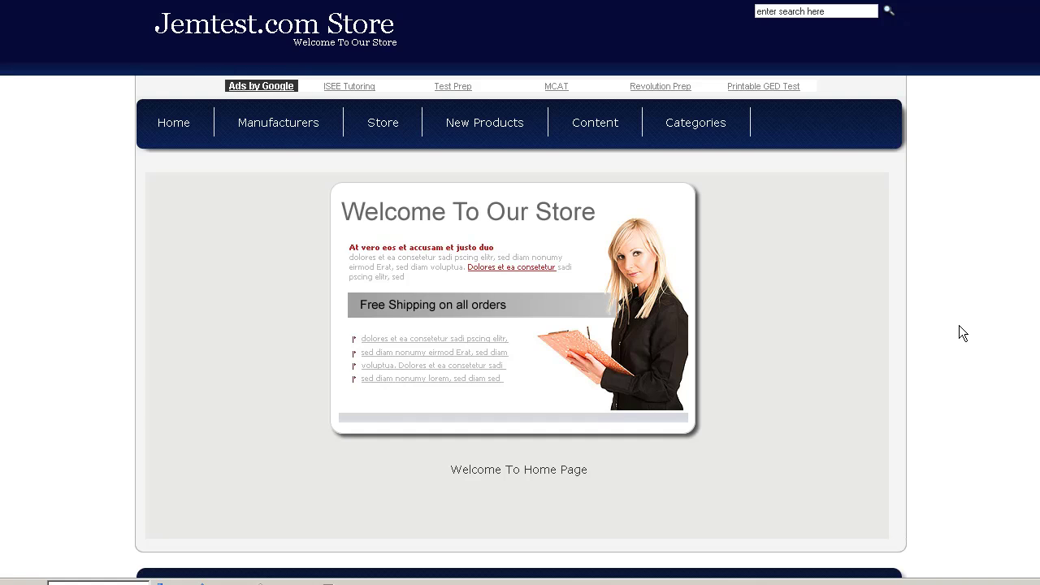
pyautogui.scroll(-1, 958, 333)
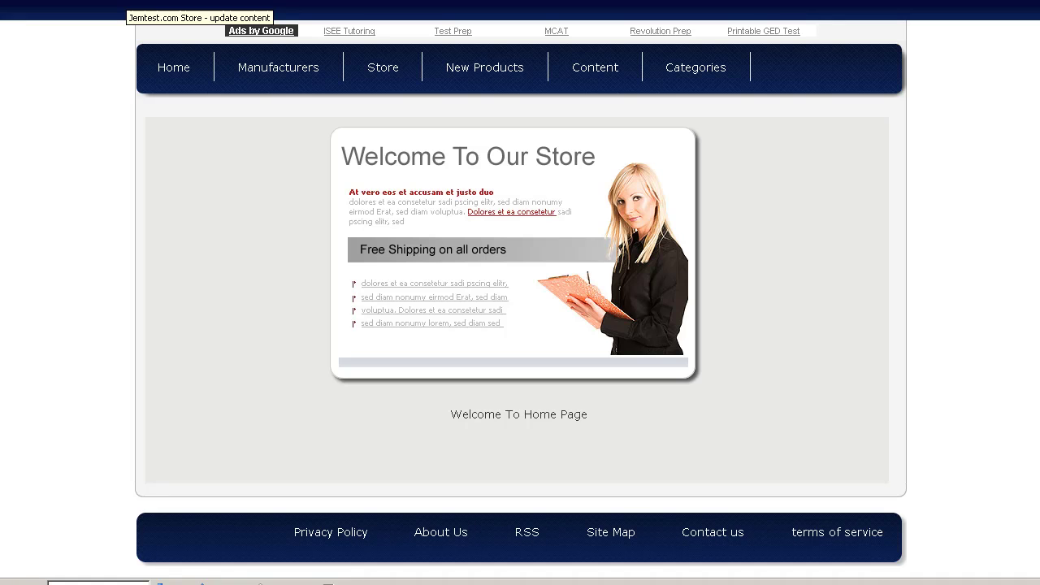
# Back in the homepage article editor, view its HTML source (home.png and welcome line) and close it unchanged
pyautogui.hotkey('alt', 'F4')
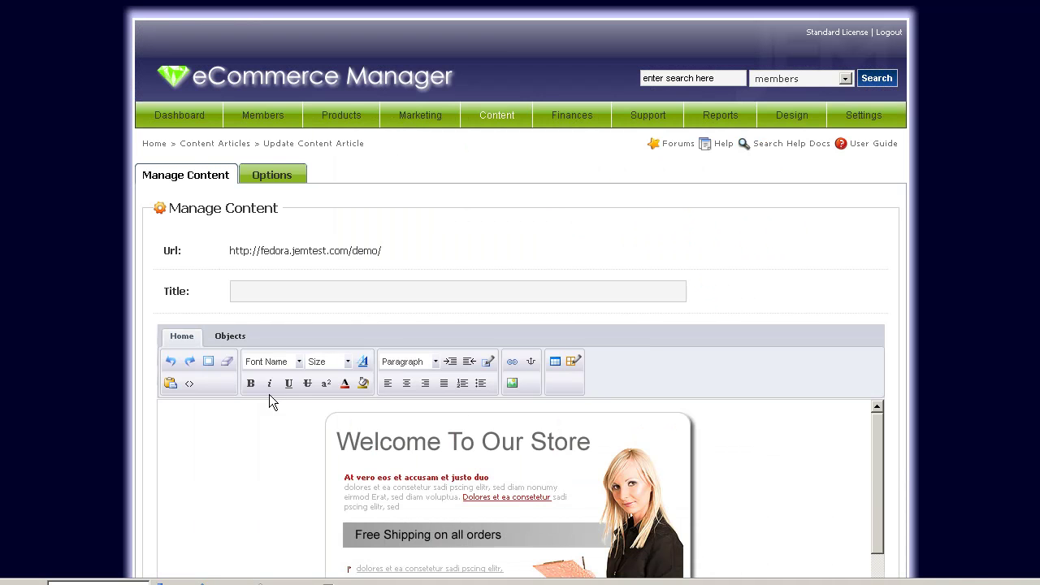
pyautogui.scroll(-3, 703, 413)
pyautogui.scroll(-5, 919, 439)
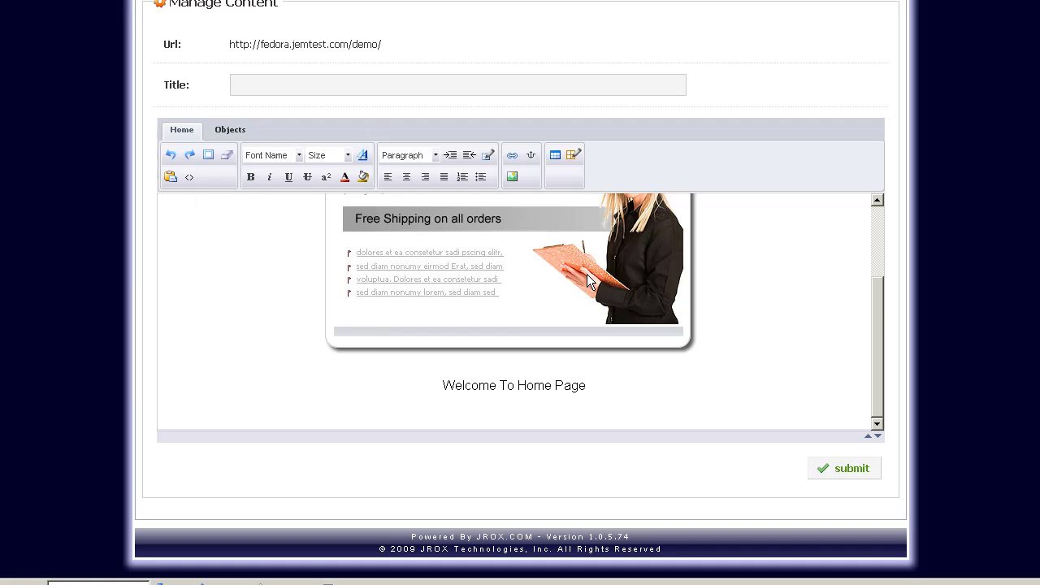
pyautogui.click(191, 177)
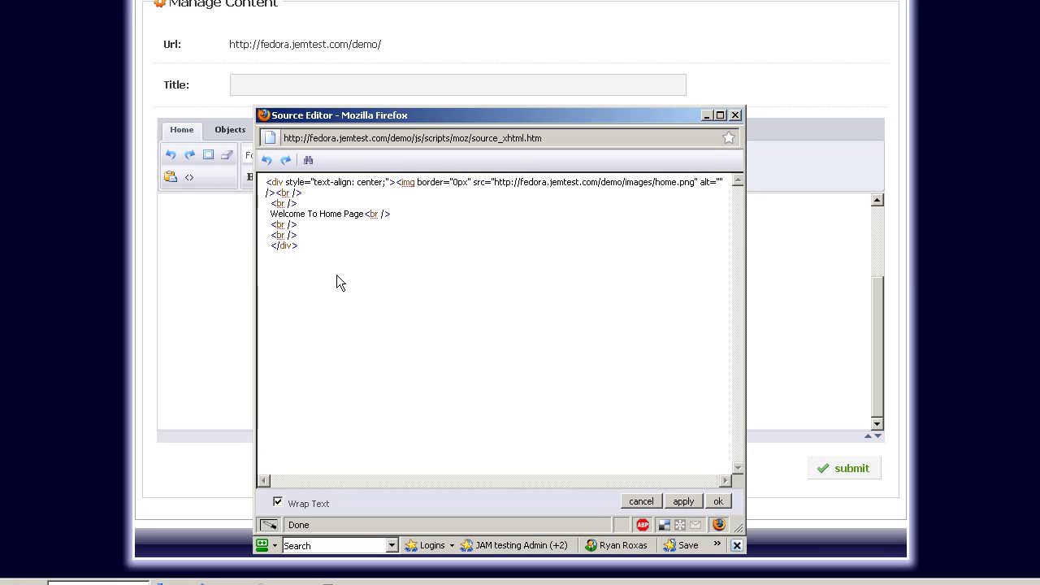
pyautogui.hotkey('ctrl', 'a')
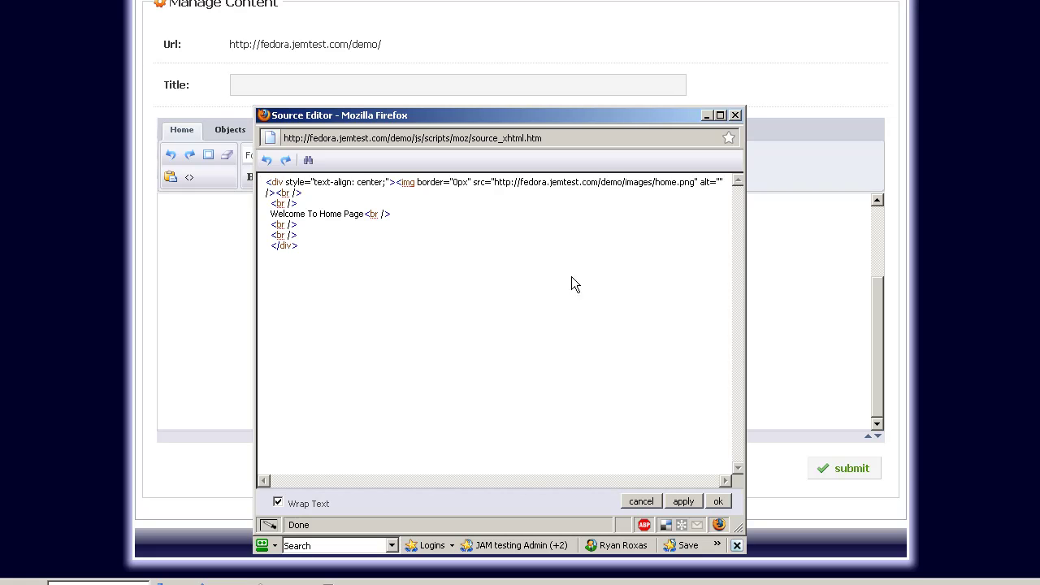
pyautogui.hotkey('ctrl', 'a')
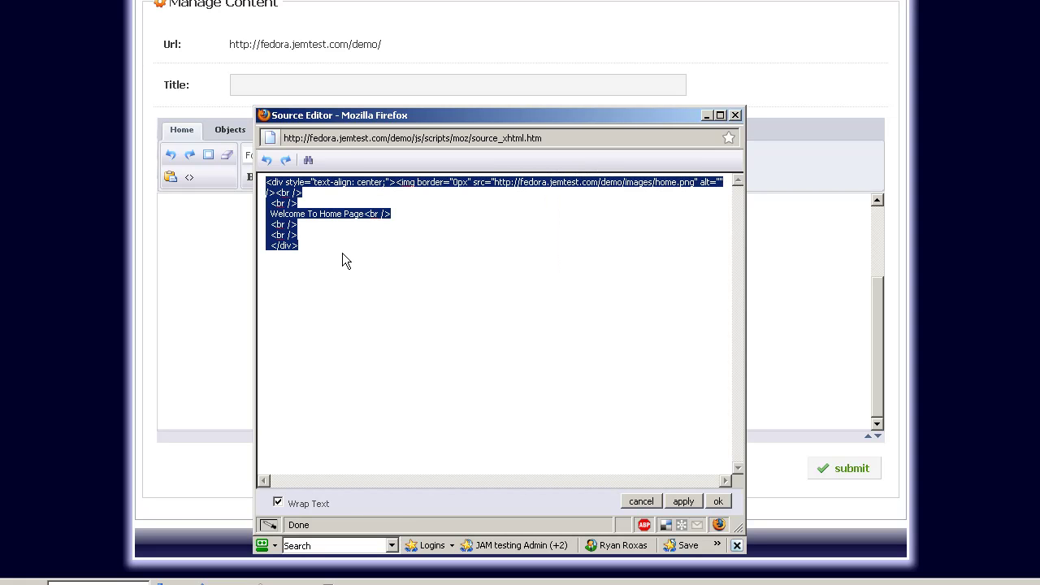
pyautogui.click(718, 501)
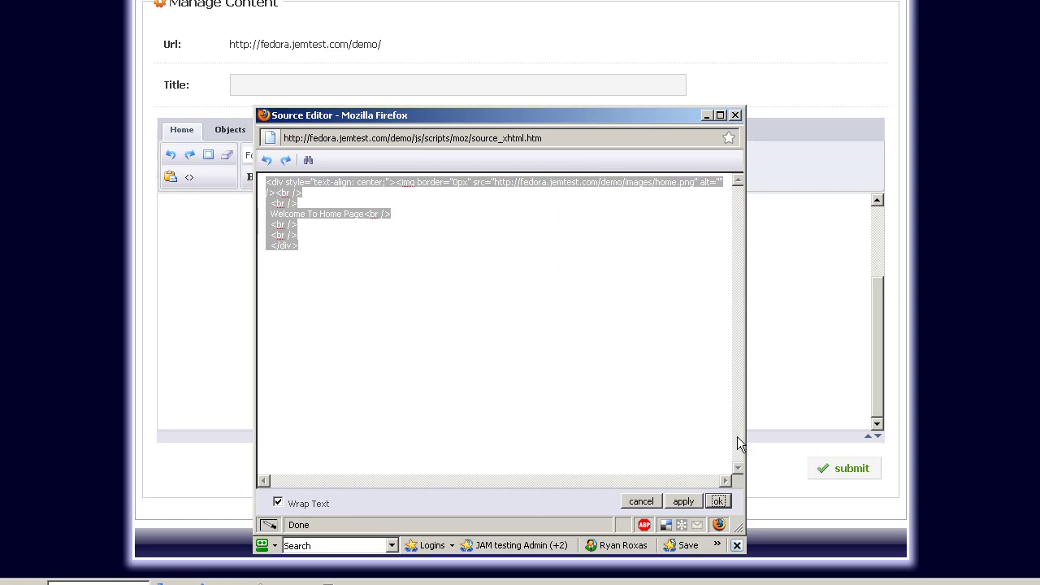
pyautogui.scroll(3, 930, 434)
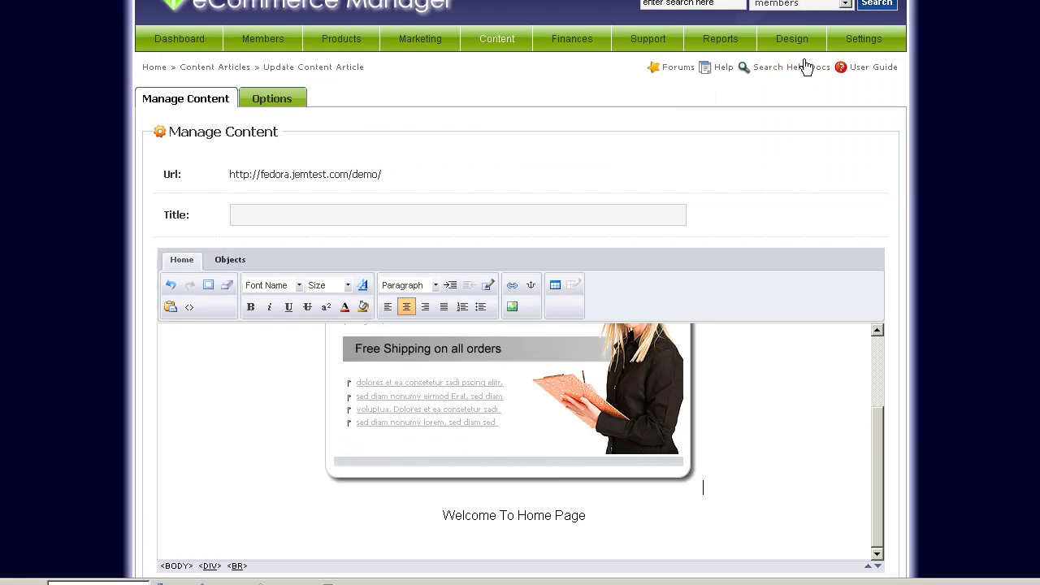
# Open Design > Site Layout and inspect the Custom Home Page Redirect field, leaving it blank
pyautogui.moveTo(804, 51)
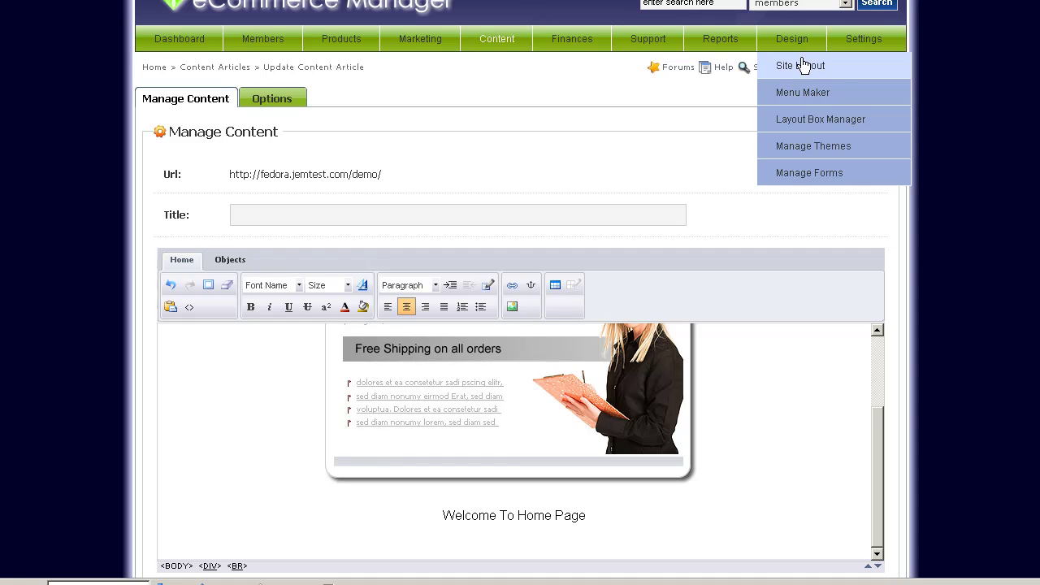
pyautogui.click(789, 65)
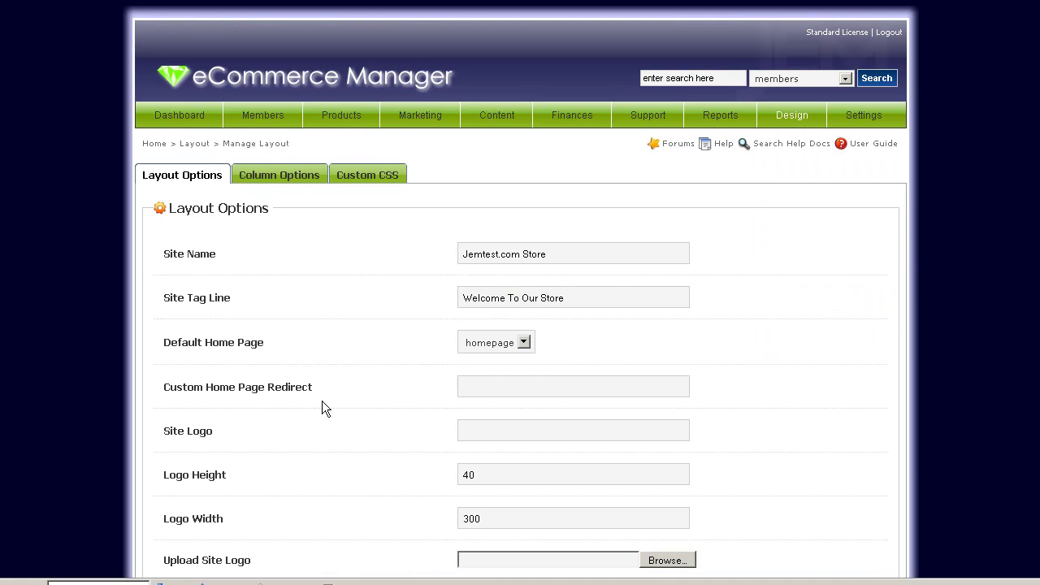
pyautogui.moveTo(262, 392)
pyautogui.click(471, 385)
pyautogui.click(487, 388)
pyautogui.click(395, 351)
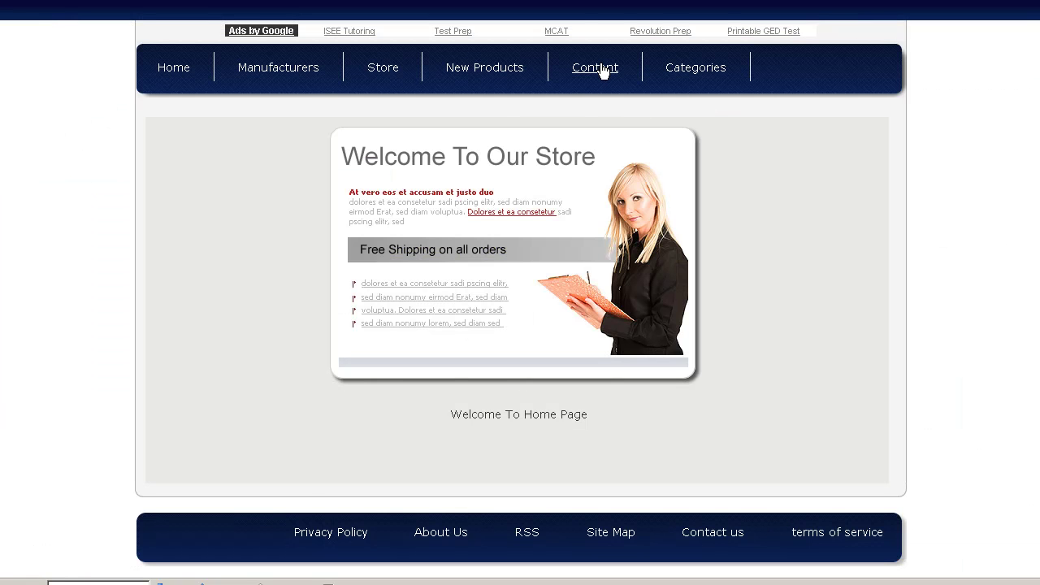
# Paste the '5 Reasons Why You Need Article Marketing' article URL into Custom Home Page Redirect and submit
pyautogui.click(603, 70)
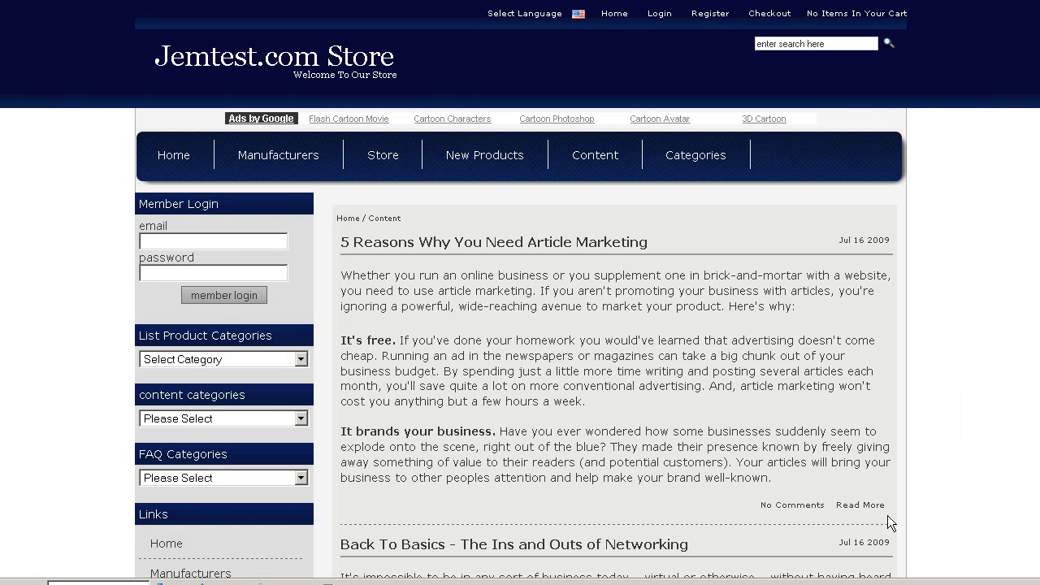
pyautogui.click(865, 506)
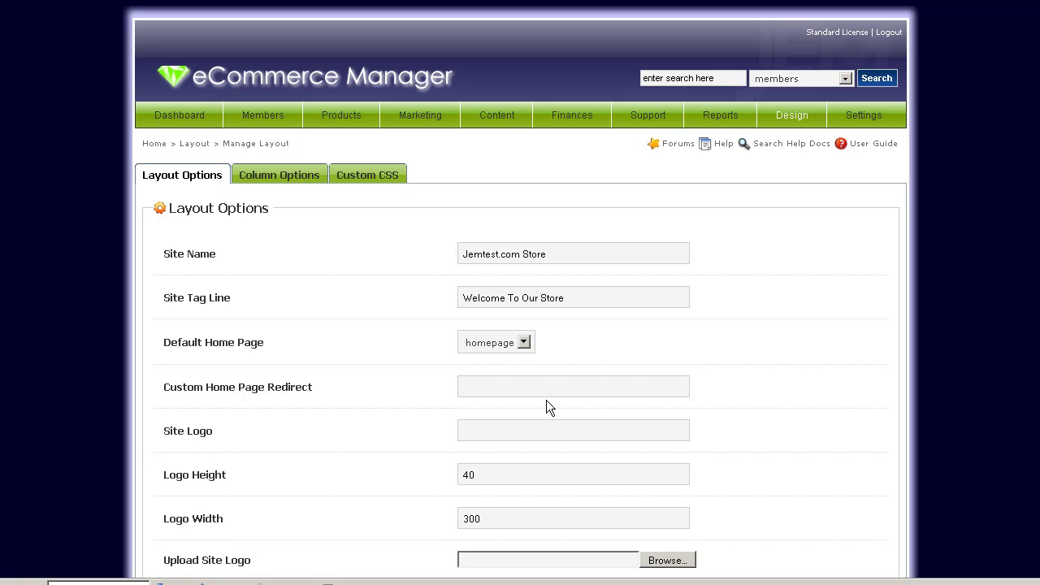
pyautogui.click(478, 385)
pyautogui.click(478, 385)
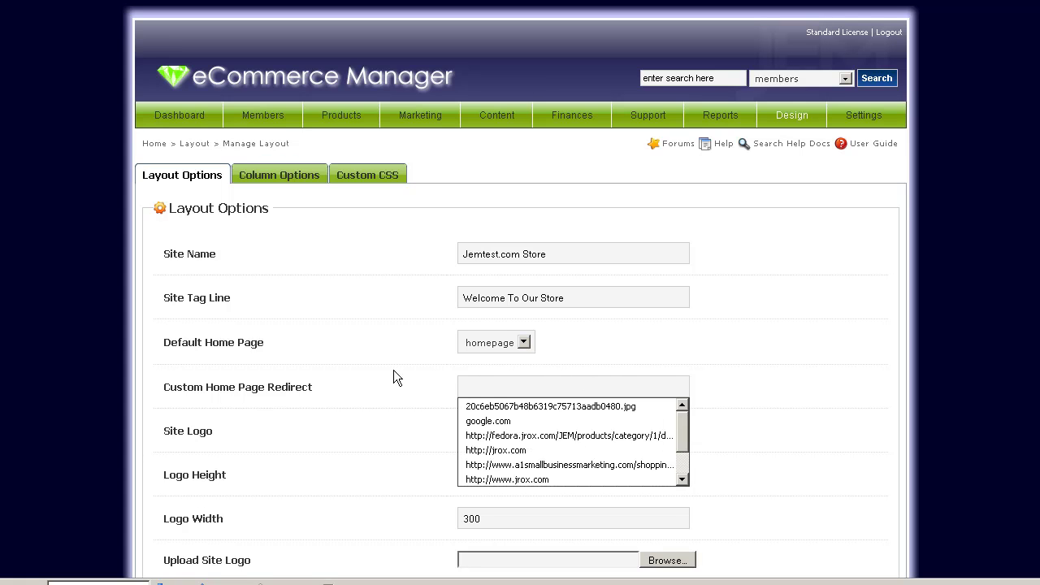
pyautogui.click(654, 390)
pyautogui.hotkey('ctrl', 'v')
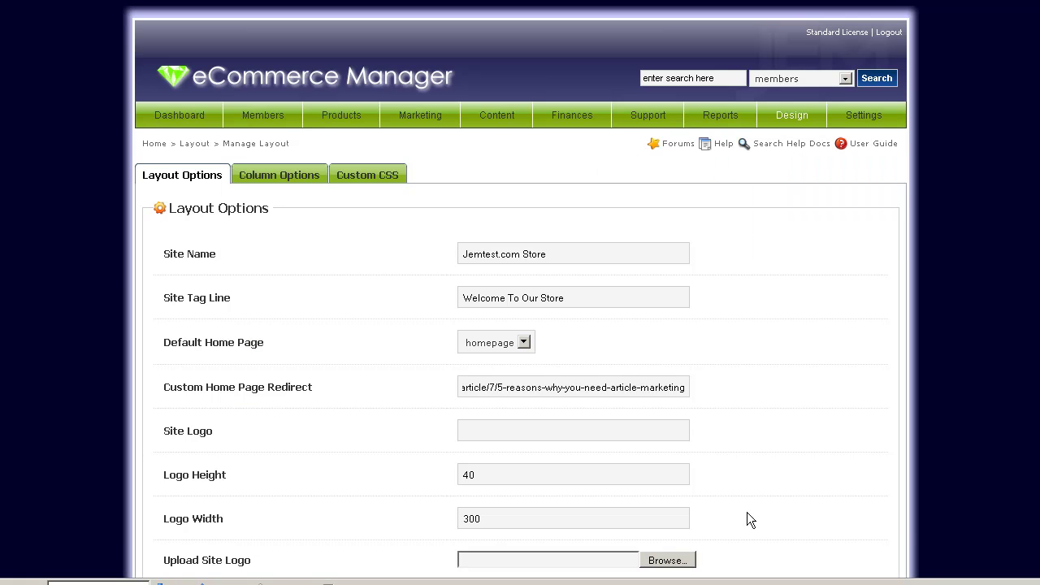
pyautogui.scroll(-3, 797, 519)
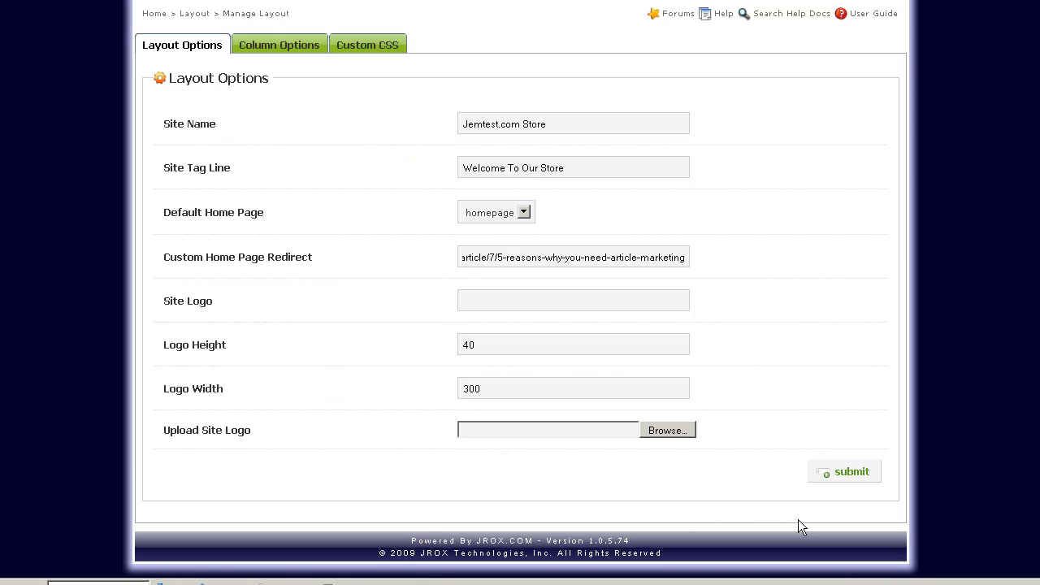
pyautogui.click(865, 484)
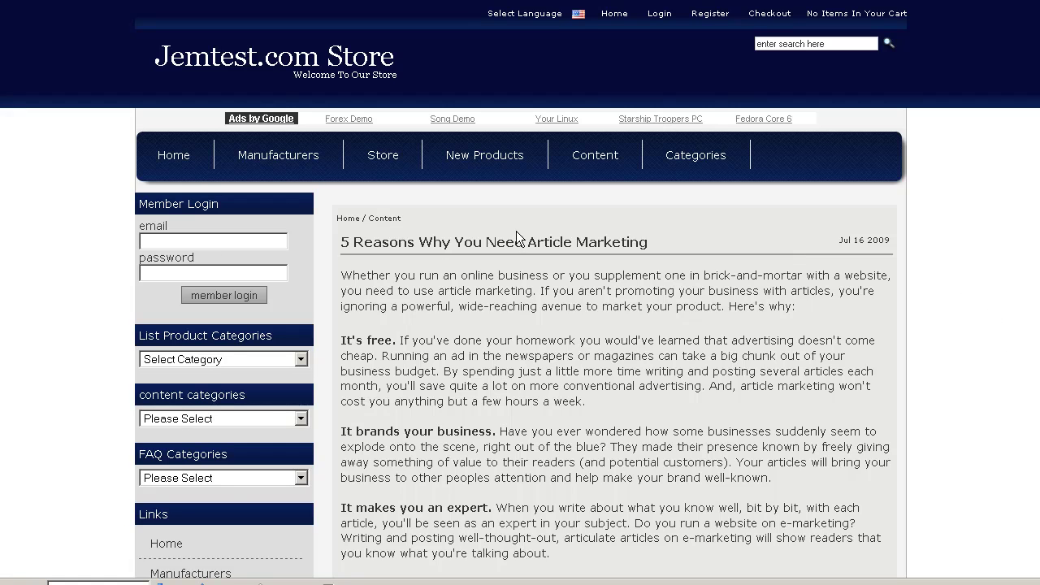
pyautogui.scroll(-2, 735, 320)
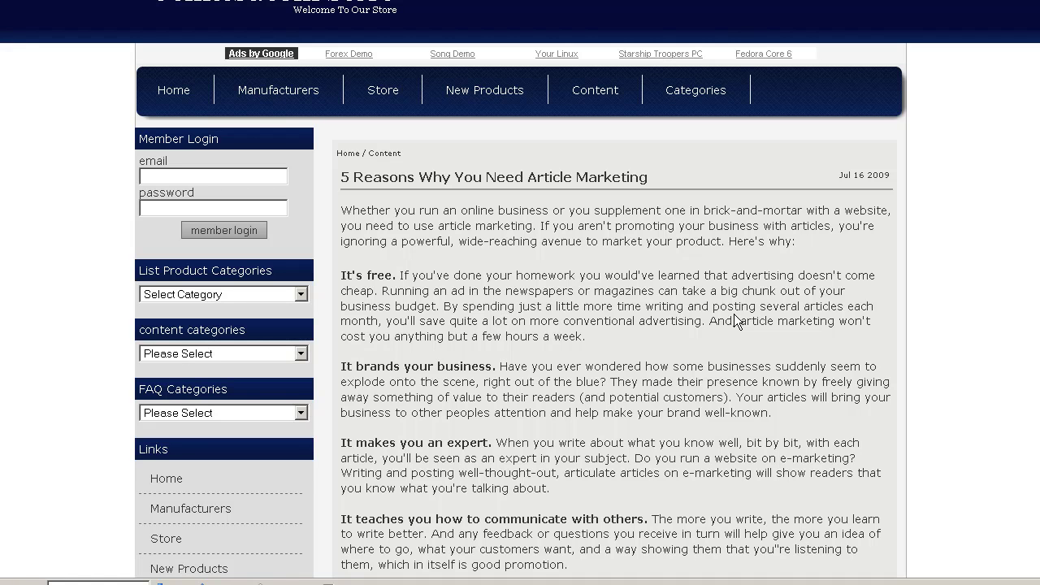
pyautogui.scroll(2, 735, 319)
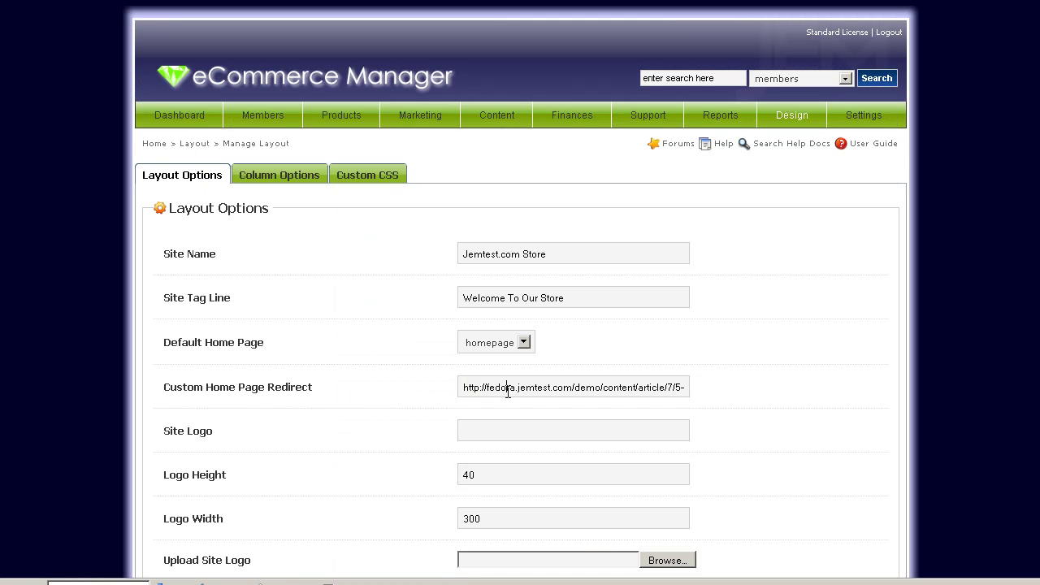
# Clear the Custom Home Page Redirect field and set Default Home Page to 'content'
pyautogui.moveTo(465, 384); pyautogui.dragTo(824, 414)
pyautogui.press('Delete')
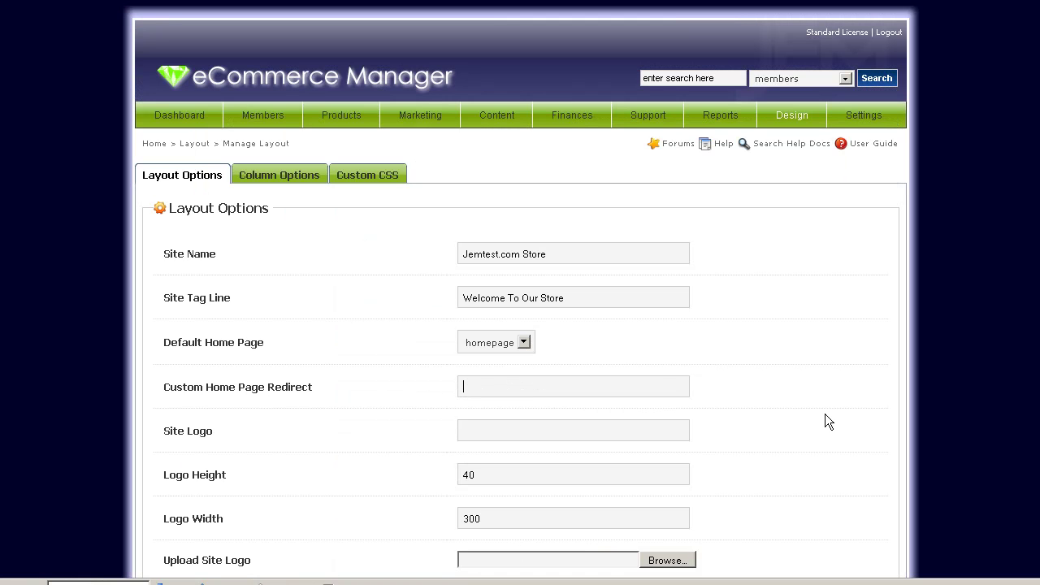
pyautogui.click(505, 342)
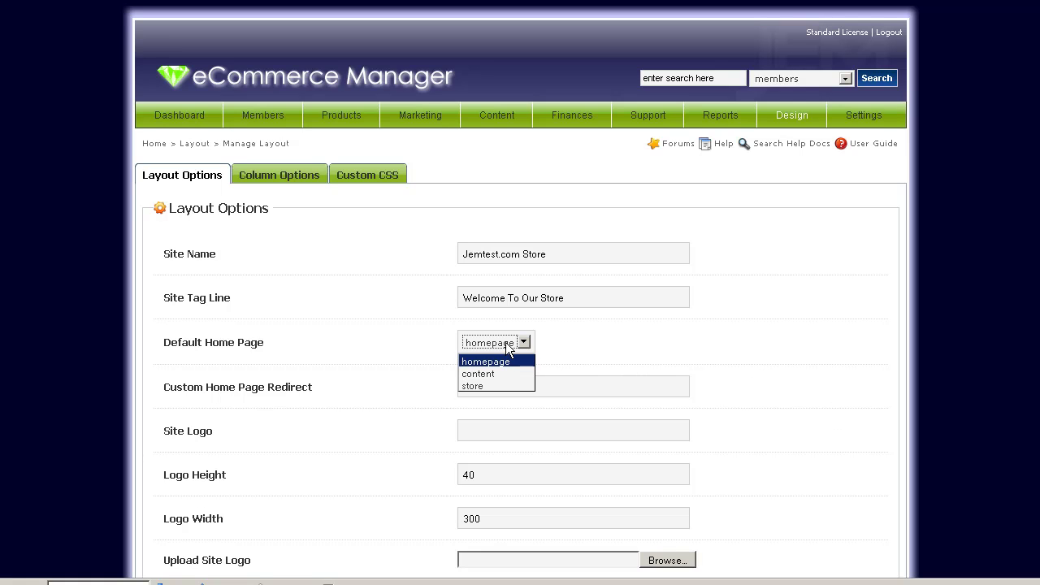
pyautogui.click(386, 295)
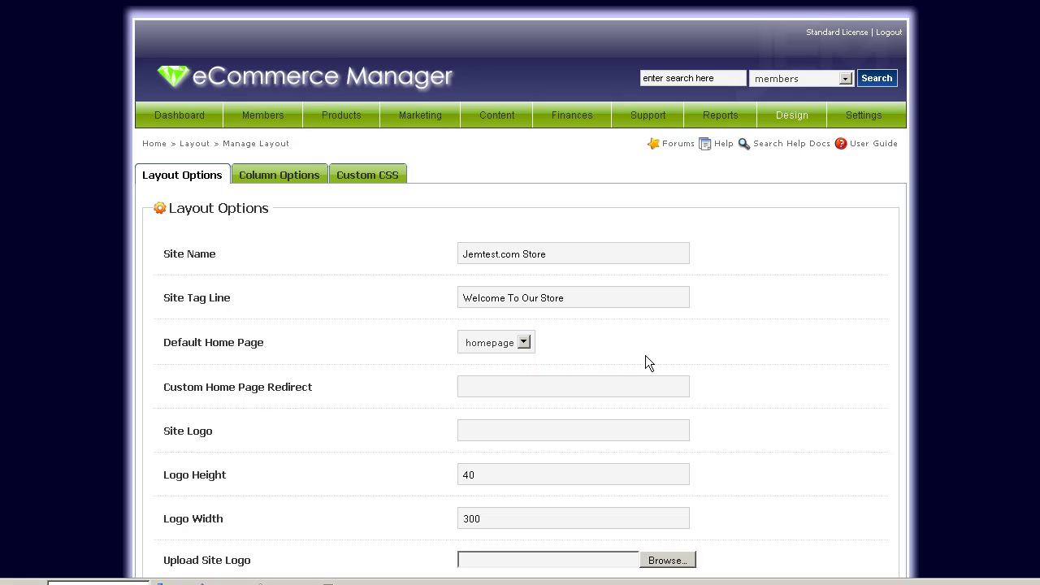
pyautogui.click(521, 348)
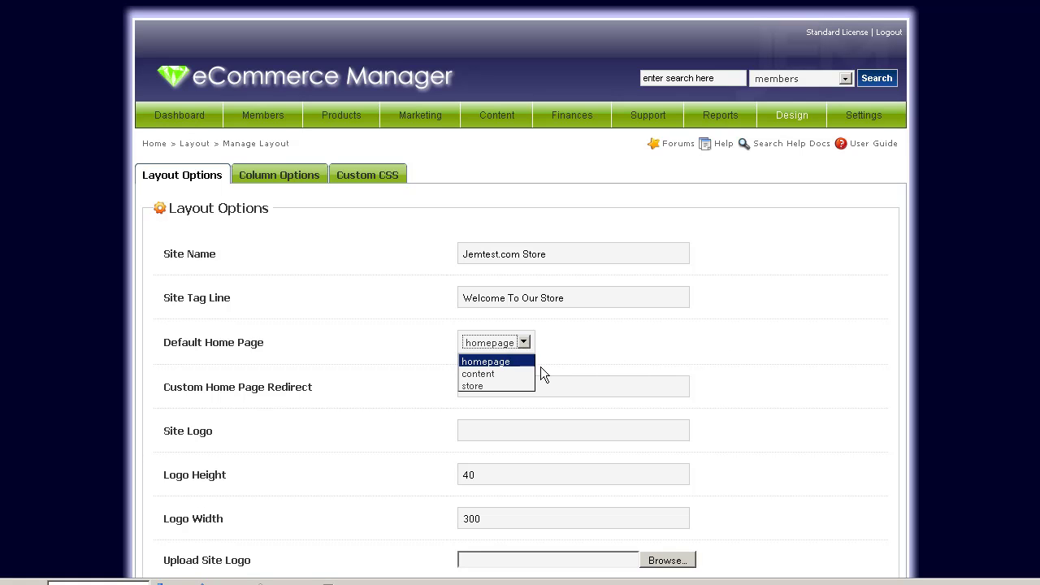
pyautogui.click(508, 368)
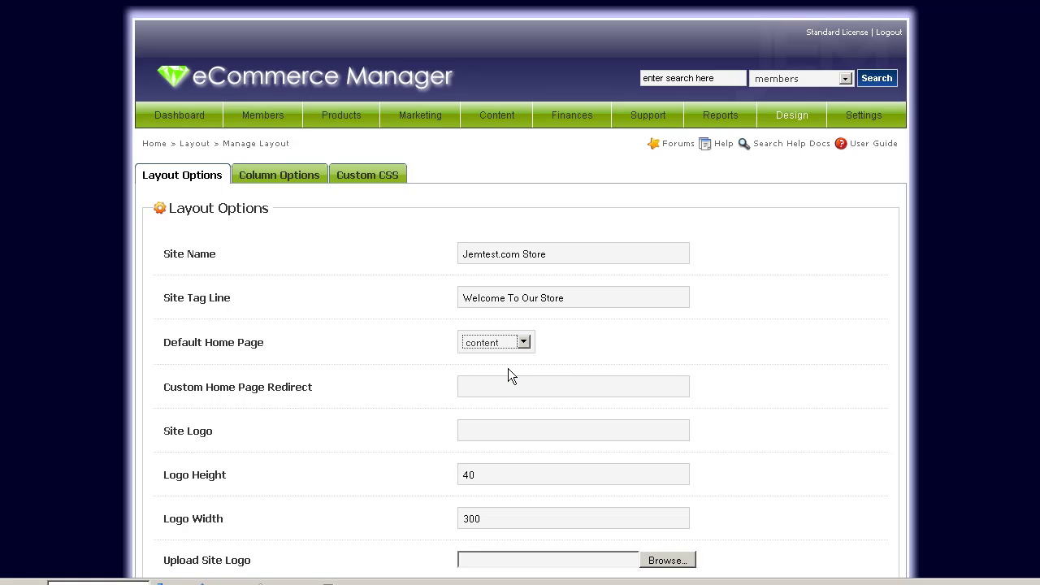
pyautogui.click(357, 351)
# Submit the layout options and review the storefront's article summaries listing
pyautogui.scroll(-3, 790, 469)
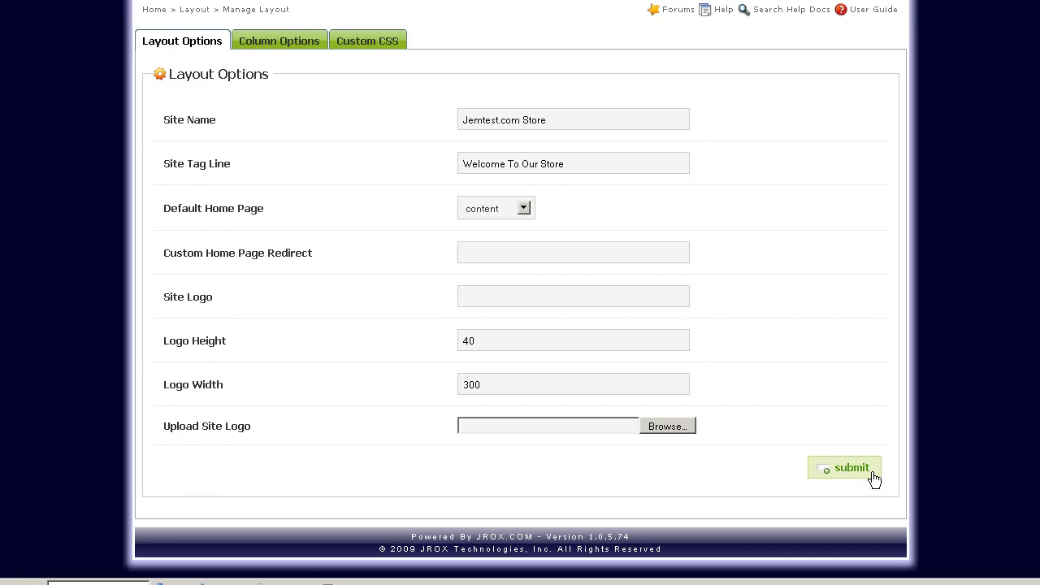
pyautogui.click(845, 469)
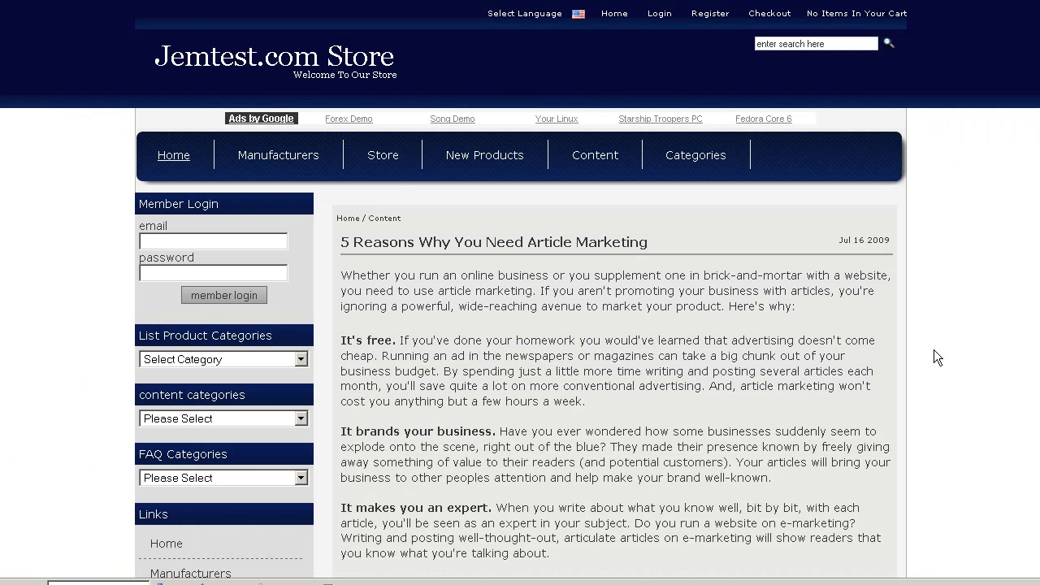
pyautogui.scroll(-3, 821, 350)
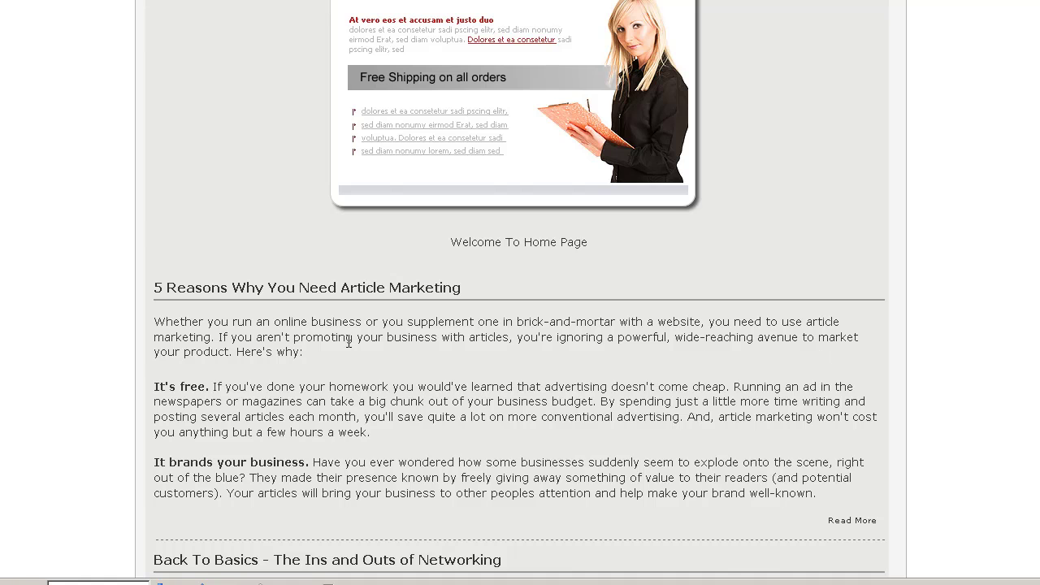
pyautogui.scroll(3, 267, 339)
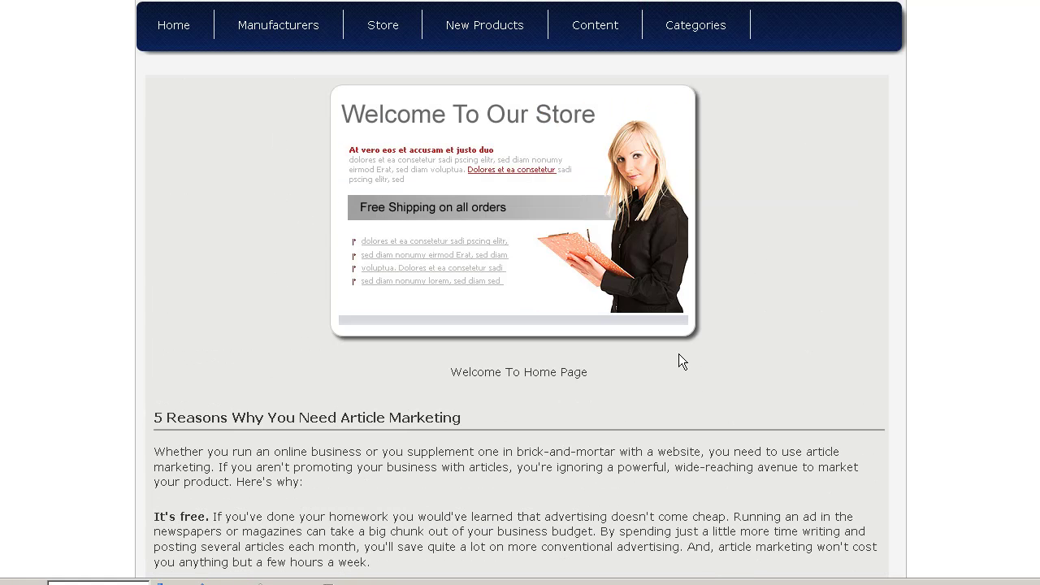
pyautogui.scroll(-15, 472, 383)
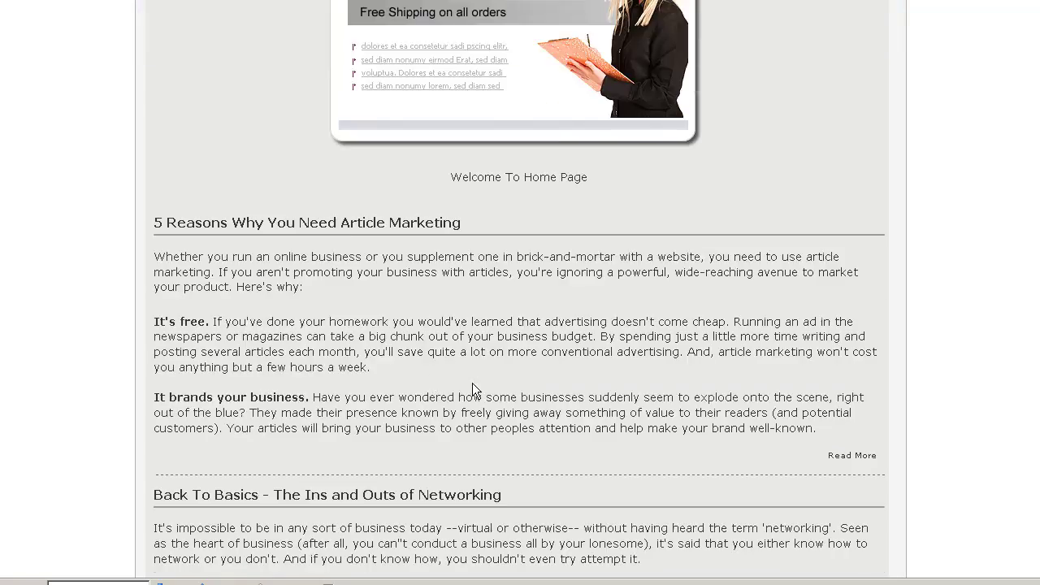
pyautogui.scroll(-2, 331, 338)
pyautogui.scroll(10, 366, 339)
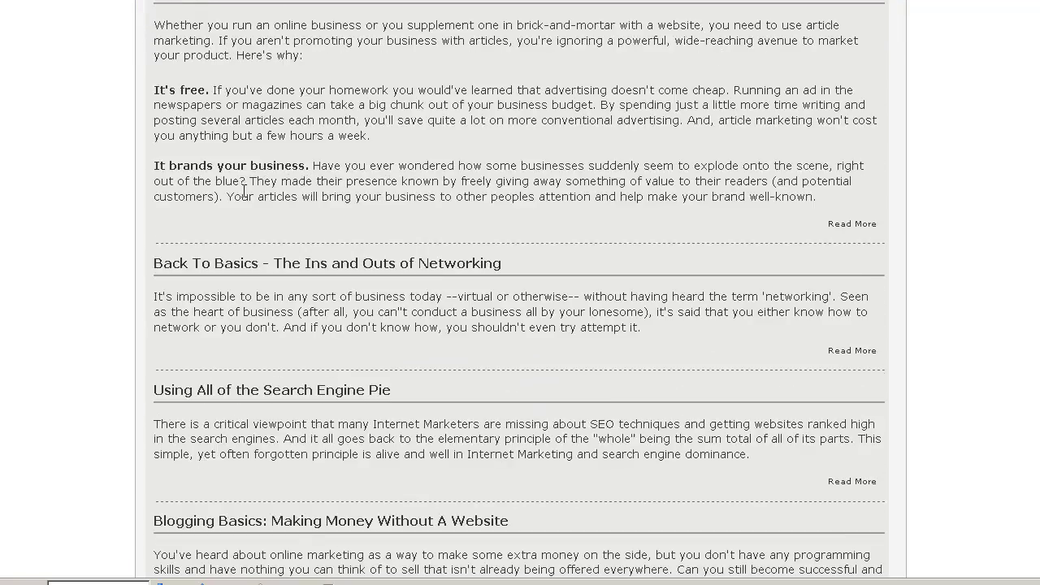
pyautogui.scroll(-9, 398, 337)
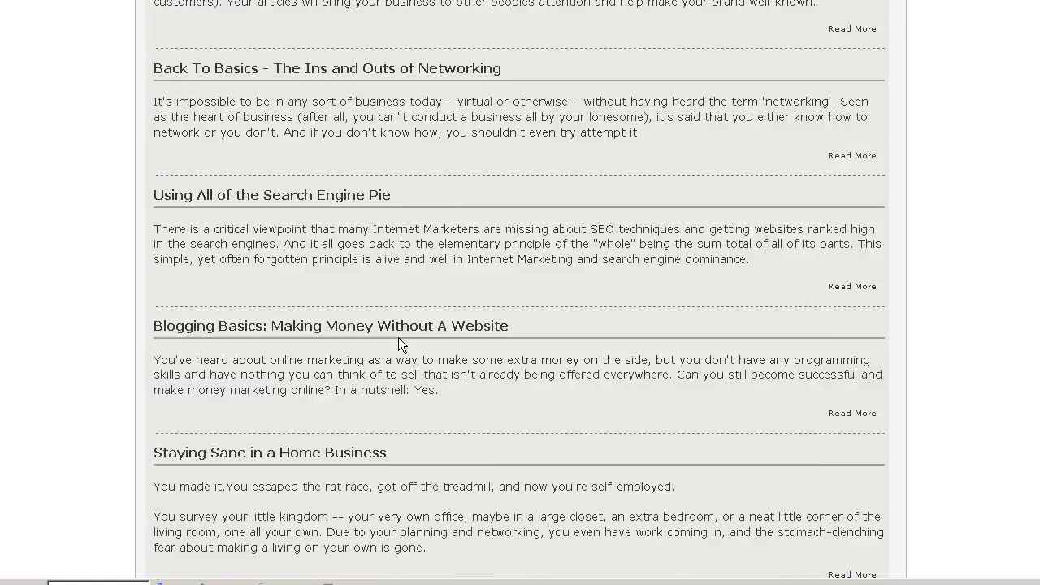
pyautogui.scroll(15, 398, 337)
pyautogui.scroll(5, 398, 337)
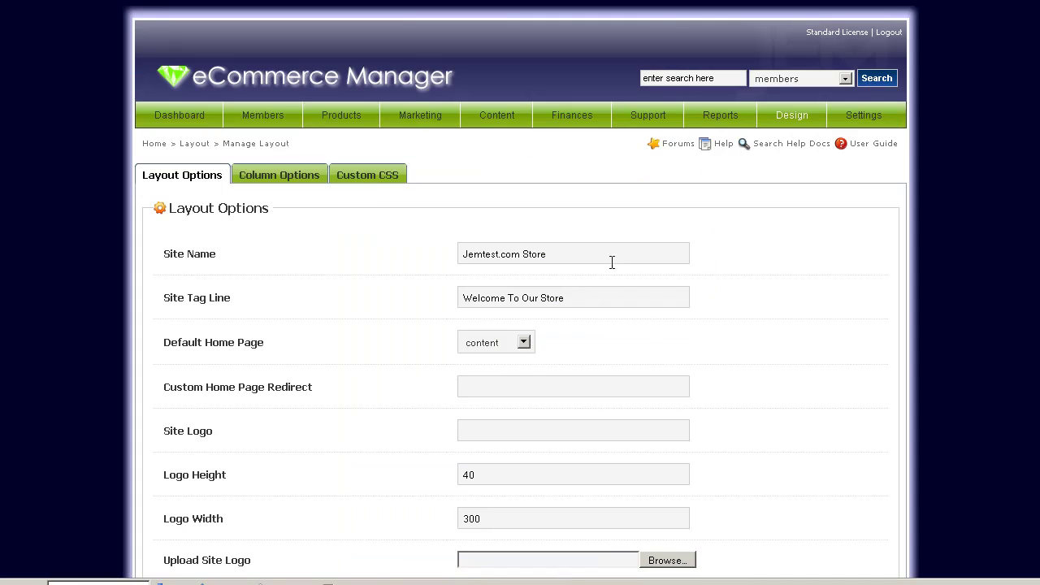
# Set Home Page Left Column to show in Column Options and submit
pyautogui.click(280, 177)
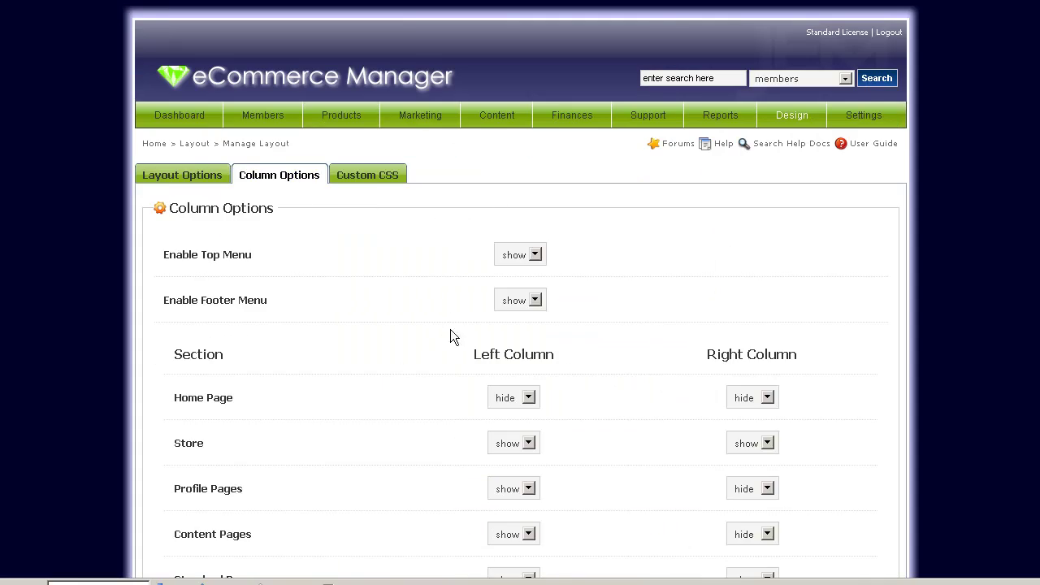
pyautogui.click(522, 418)
pyautogui.scroll(-3, 650, 476)
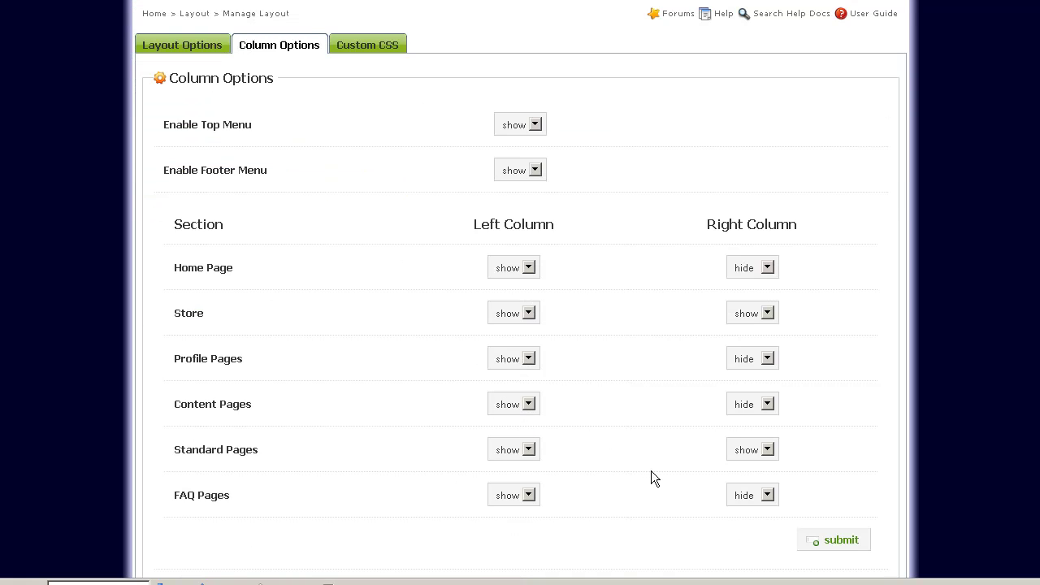
pyautogui.scroll(3, 650, 477)
pyautogui.scroll(-5, 650, 476)
pyautogui.click(841, 458)
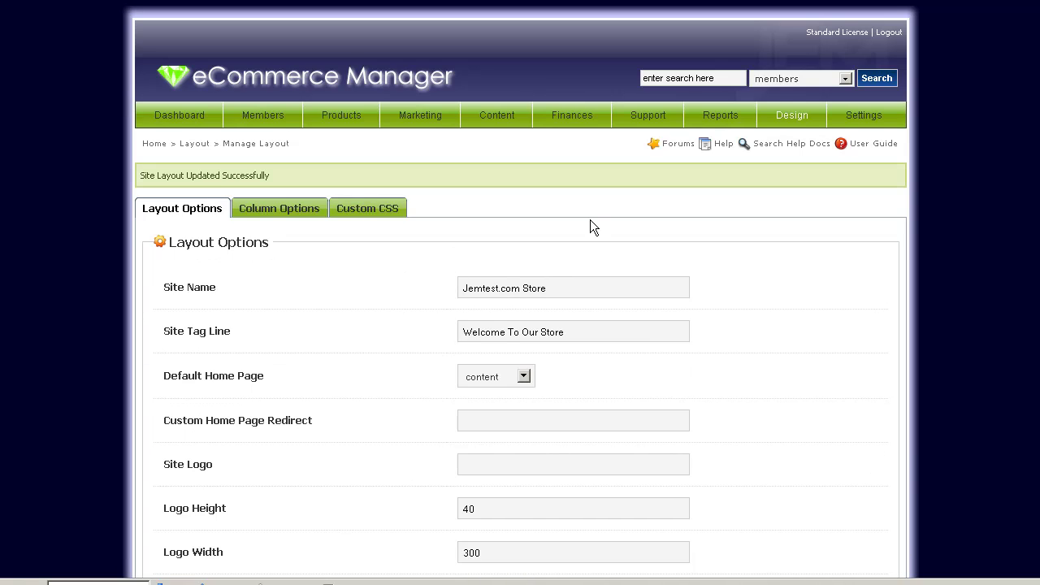
# Replace the homepage content's image and text with 'Welcome To My Store!' and submit
pyautogui.moveTo(497, 118)
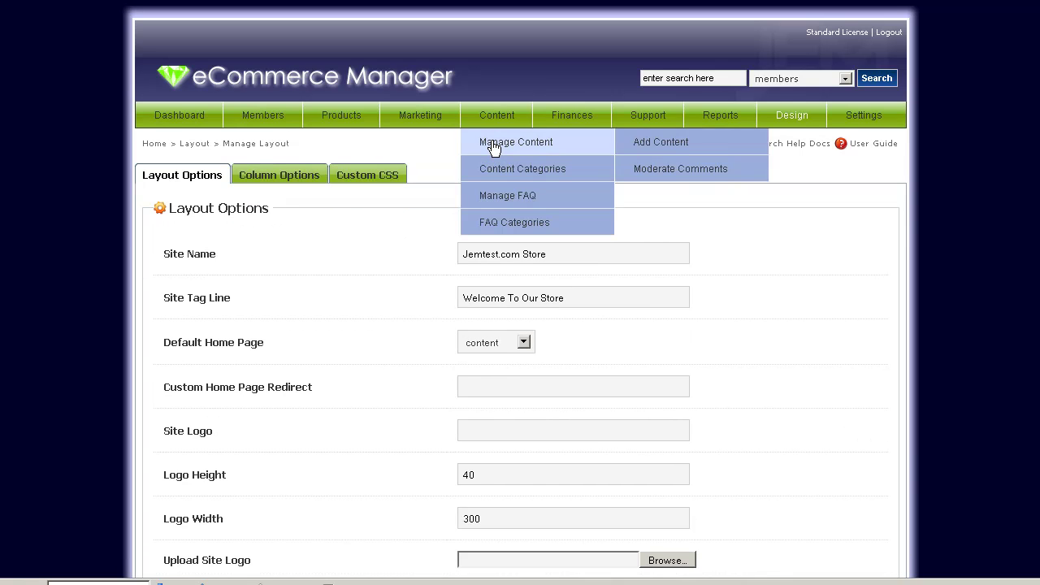
pyautogui.click(493, 147)
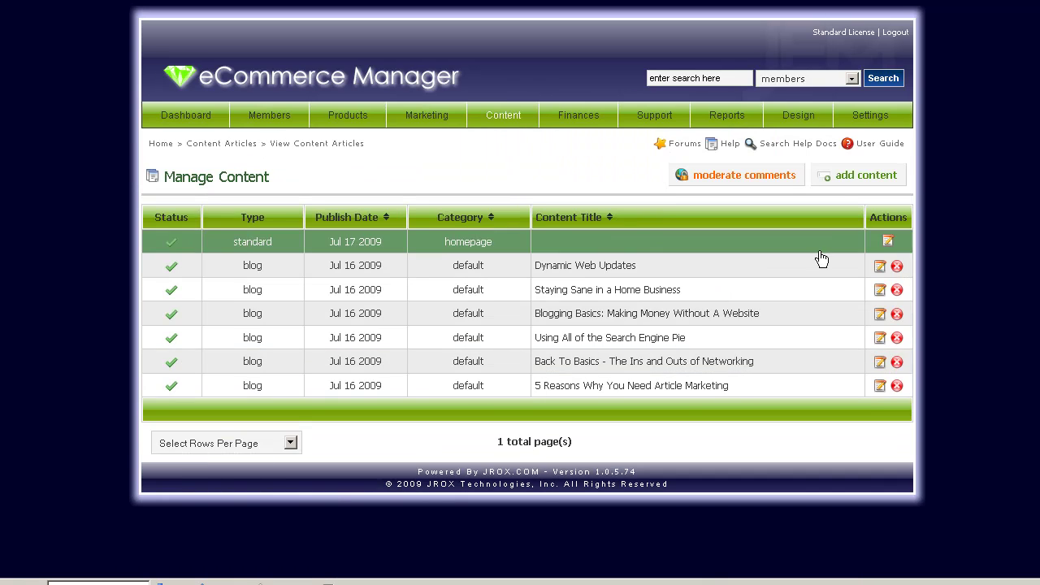
pyautogui.click(901, 244)
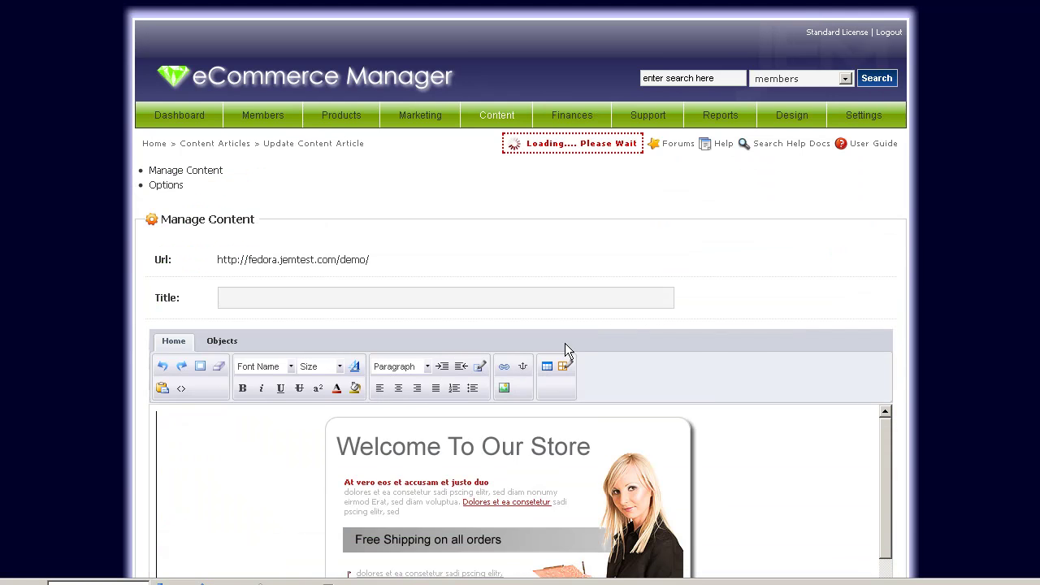
pyautogui.click(483, 473)
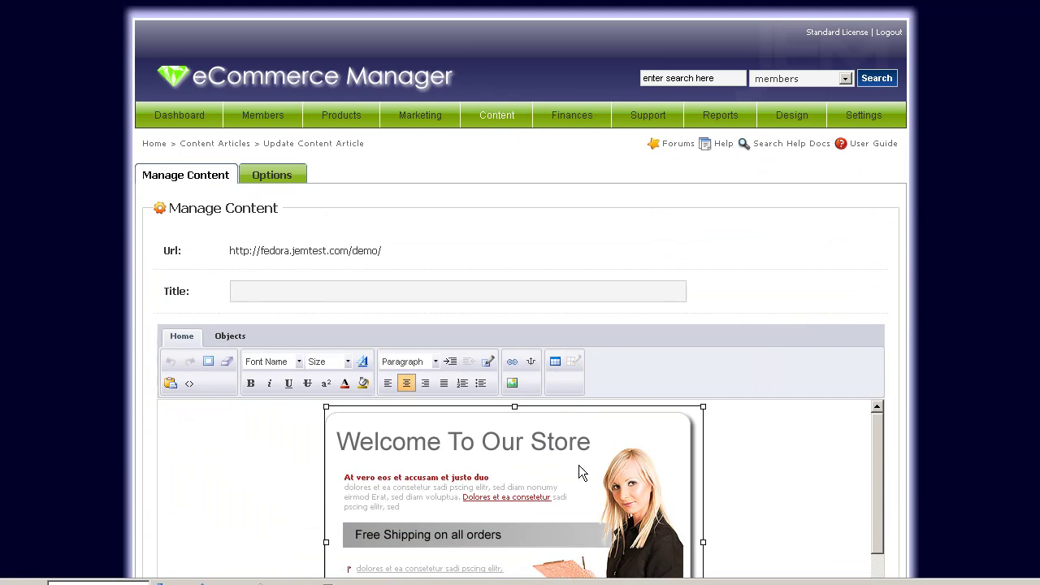
pyautogui.press('Delete')
pyautogui.scroll(-2, 698, 480)
pyautogui.hotkey('ctrl', 'a')
pyautogui.press('Delete')
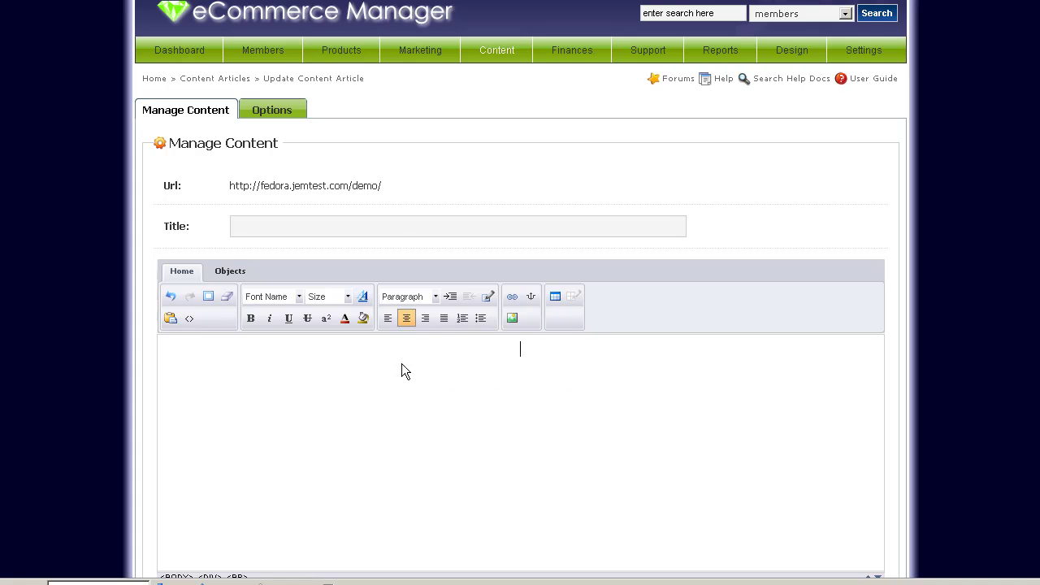
pyautogui.write('Wel')
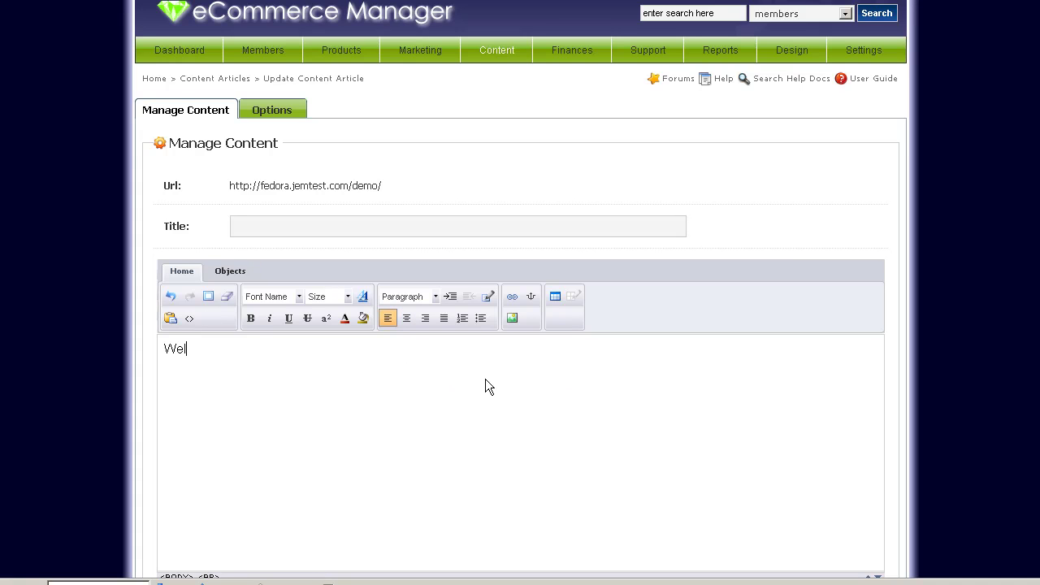
pyautogui.write('come To My Store!')
pyautogui.scroll(-3, 485, 378)
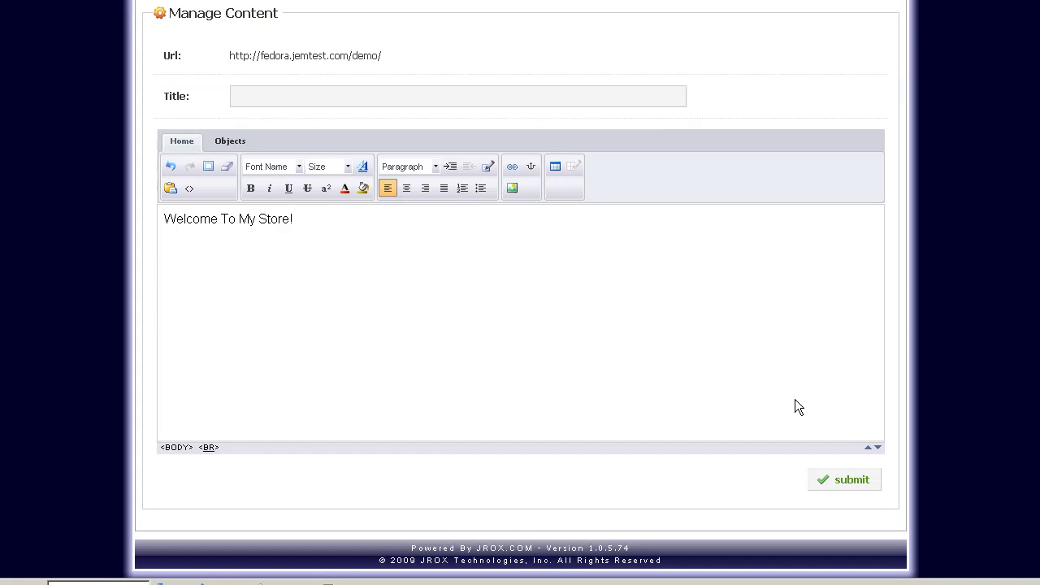
pyautogui.click(849, 486)
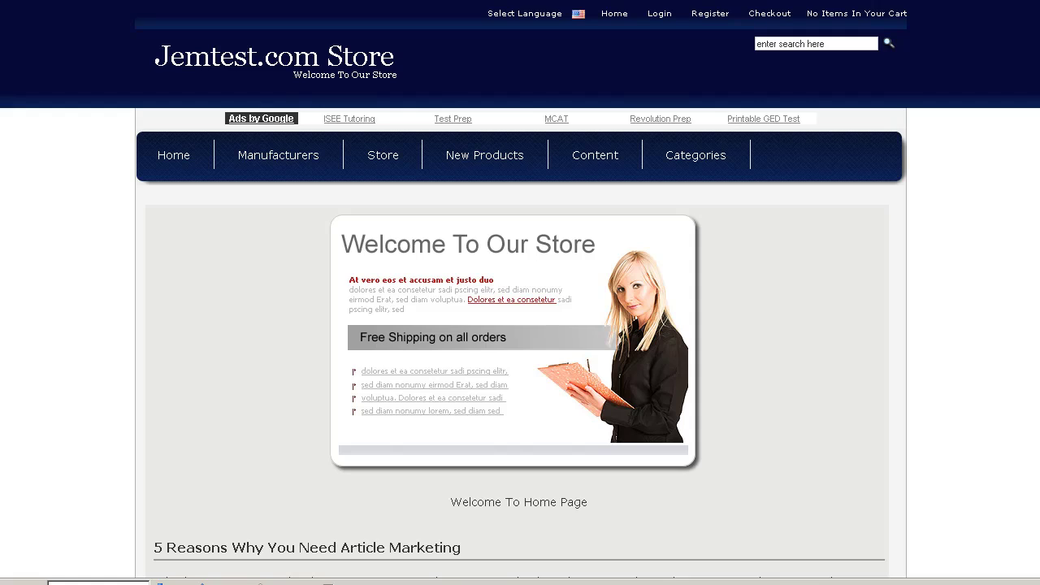
# Reload the storefront home page, compare it with the Store page, then go back Home
pyautogui.press('F5')
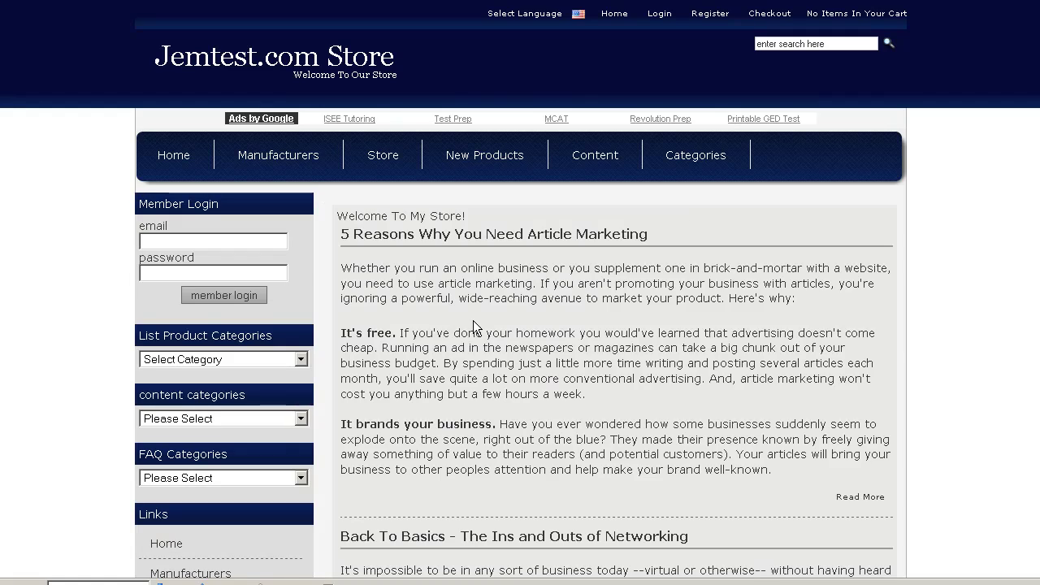
pyautogui.scroll(-7, 567, 394)
pyautogui.scroll(7, 567, 394)
pyautogui.click(379, 161)
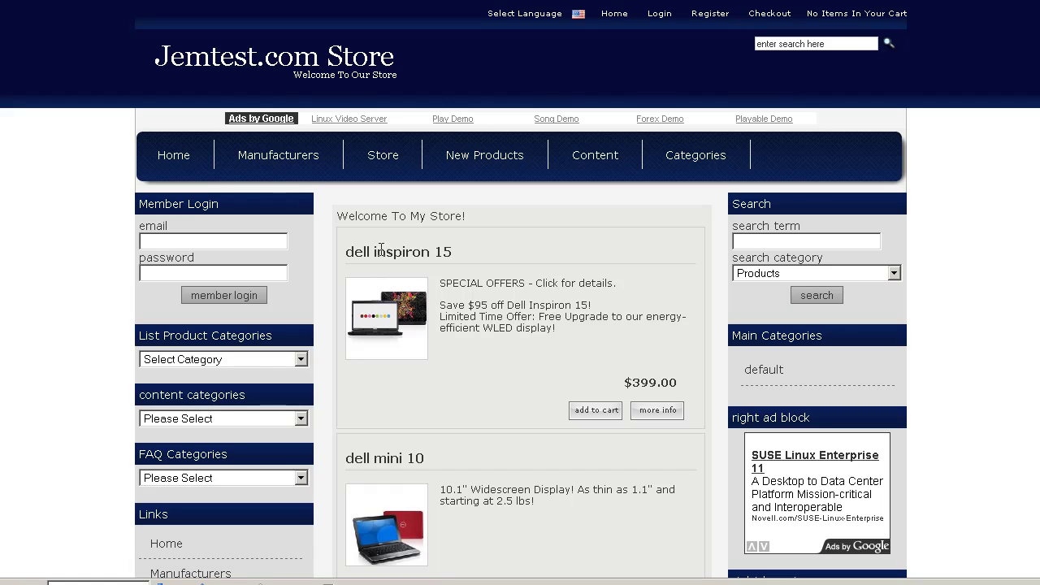
pyautogui.click(174, 161)
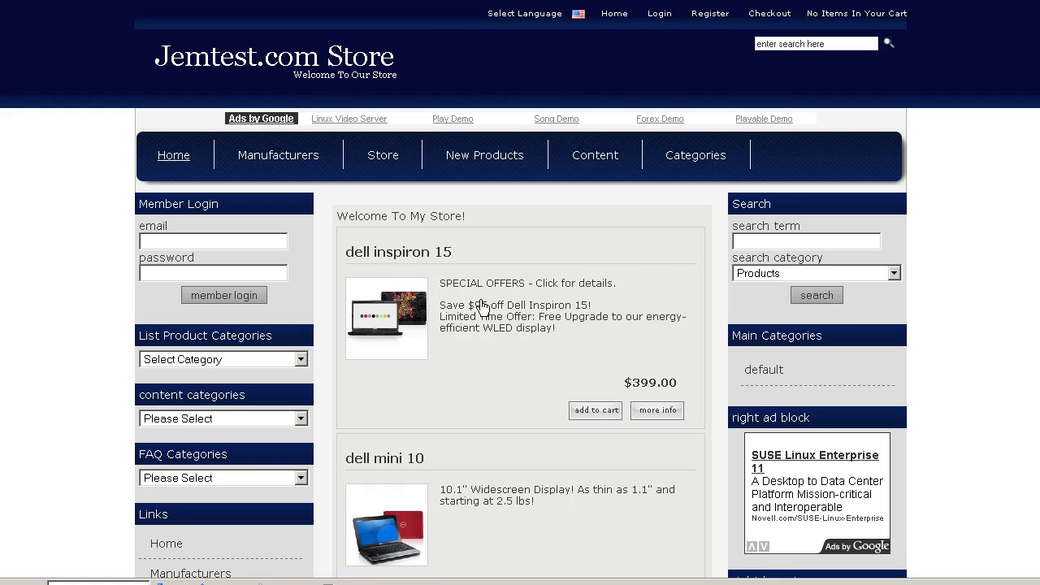